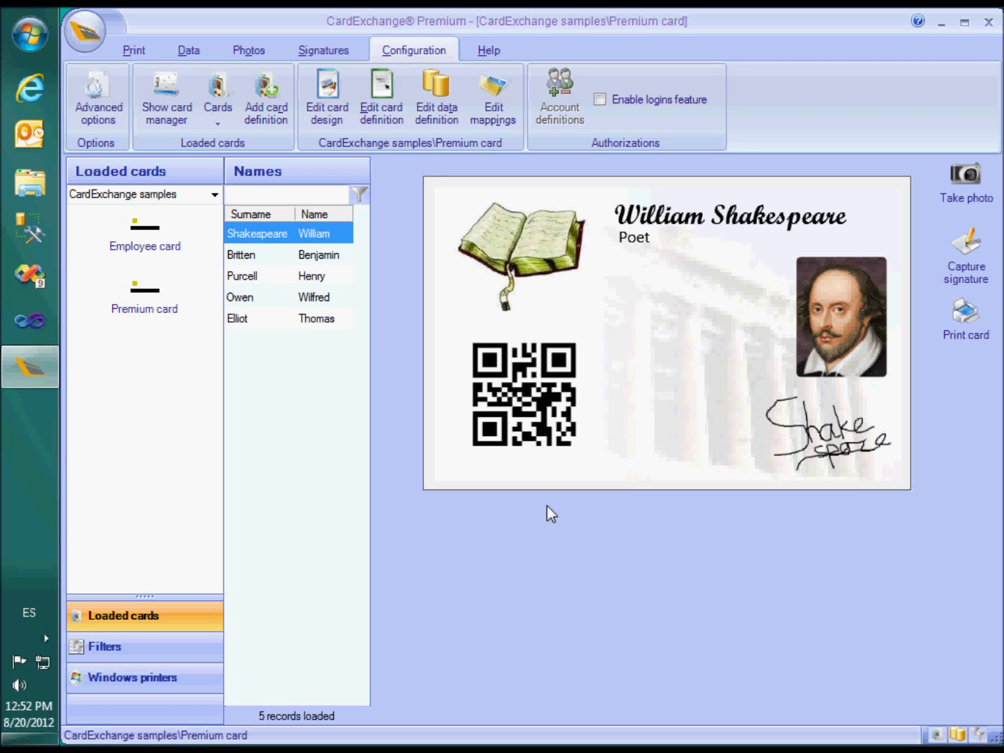
pyautogui.click(435, 112)
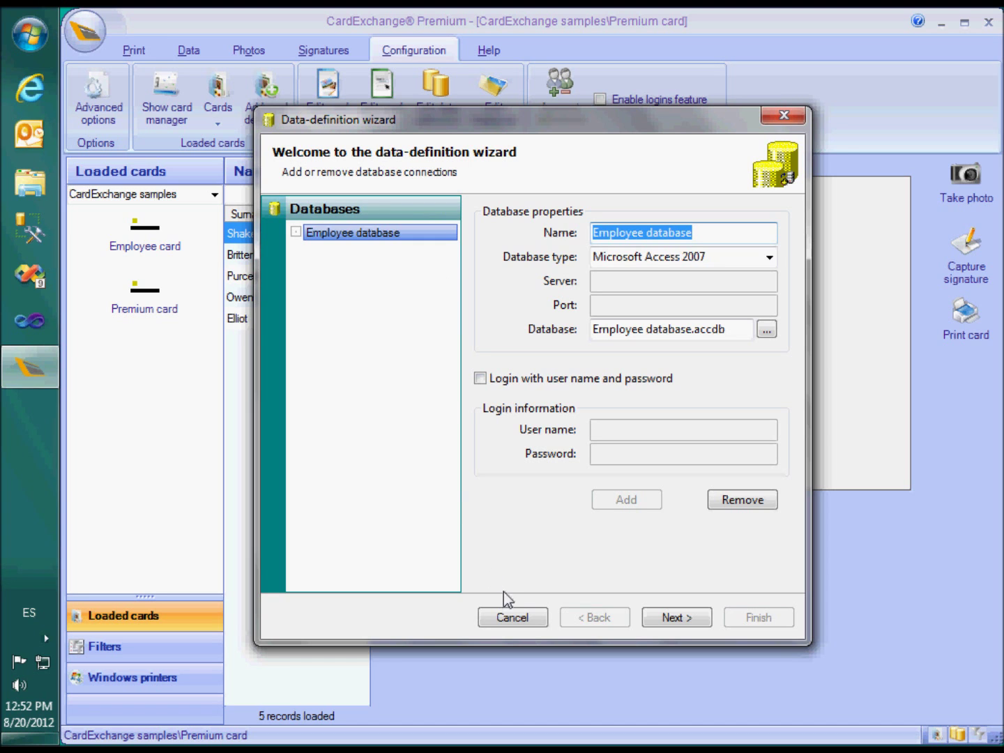
pyautogui.click(512, 617)
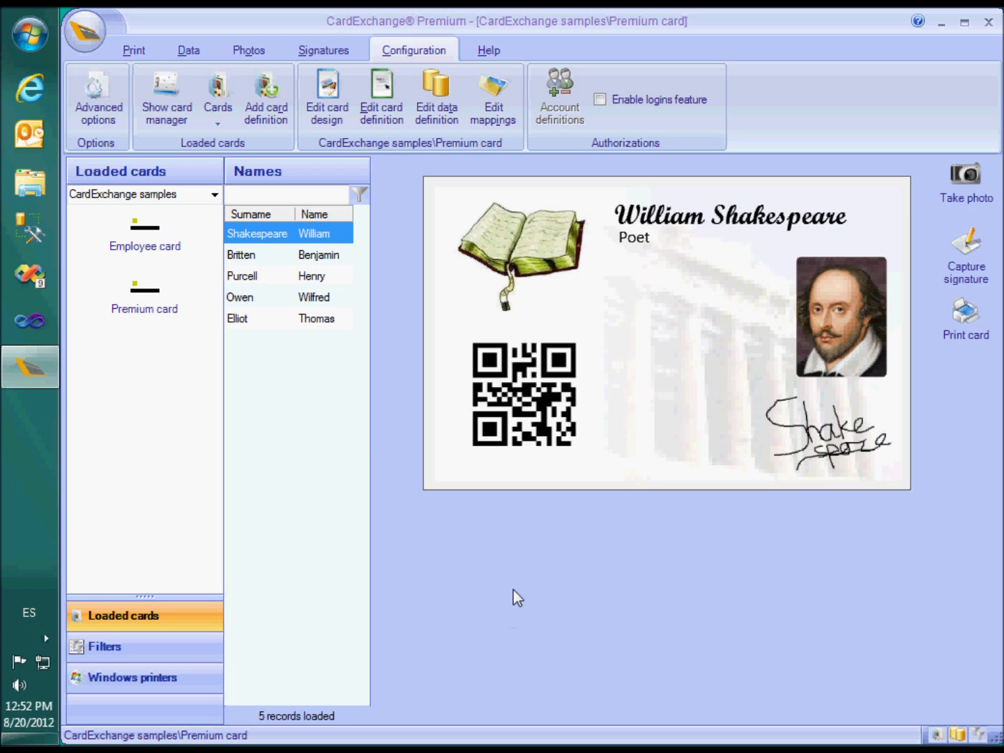
pyautogui.click(485, 104)
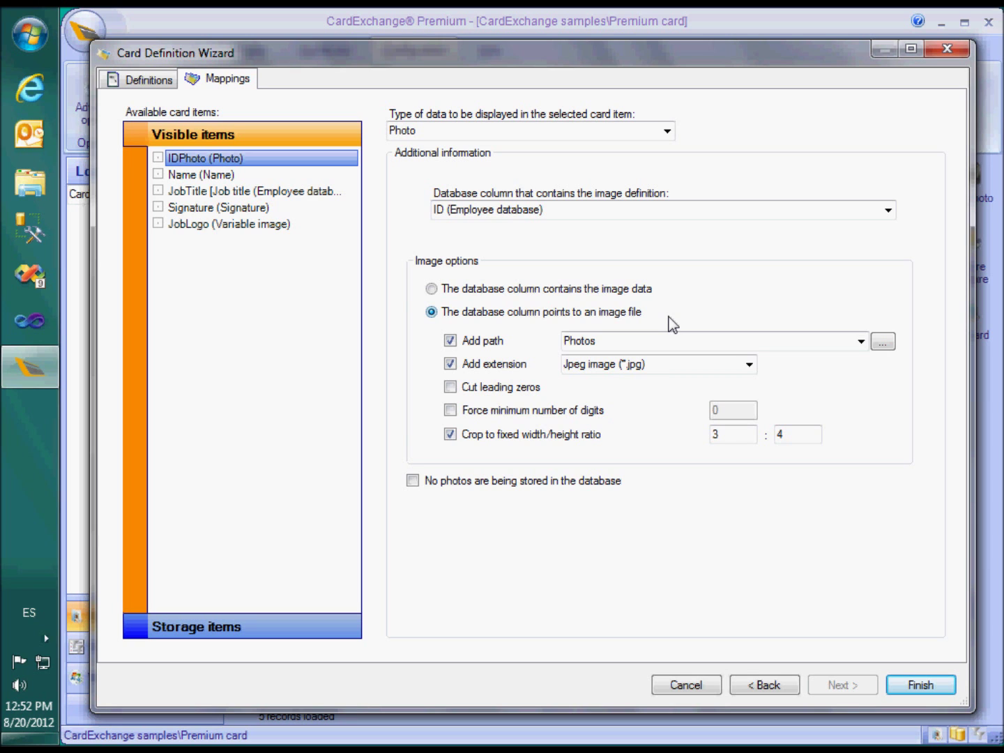
pyautogui.click(908, 683)
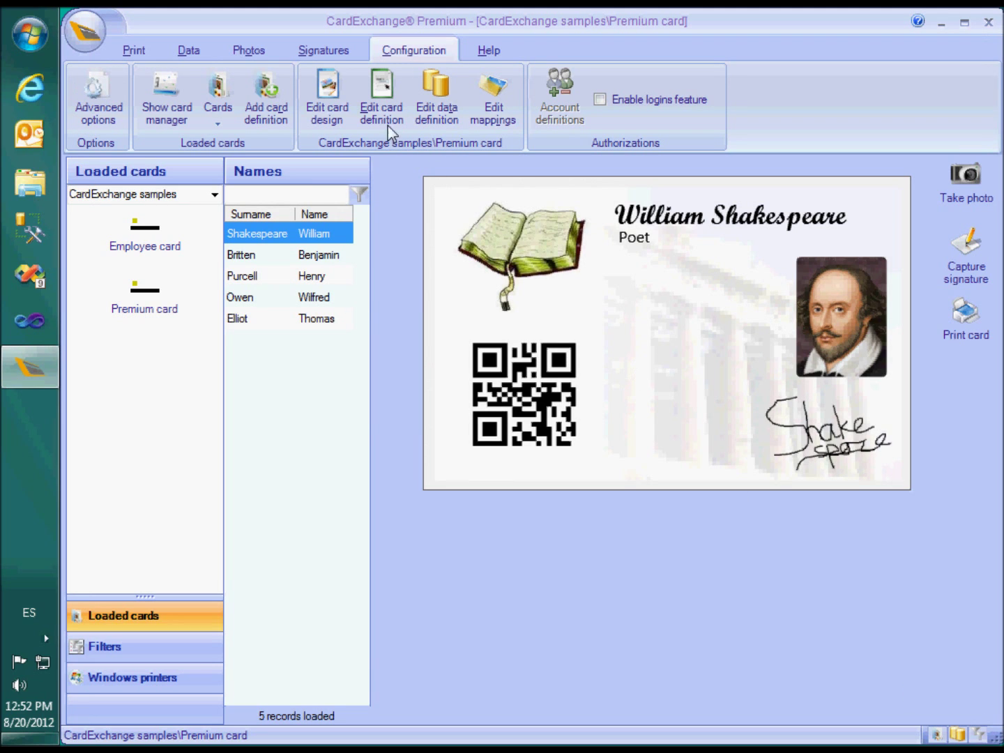
pyautogui.click(337, 106)
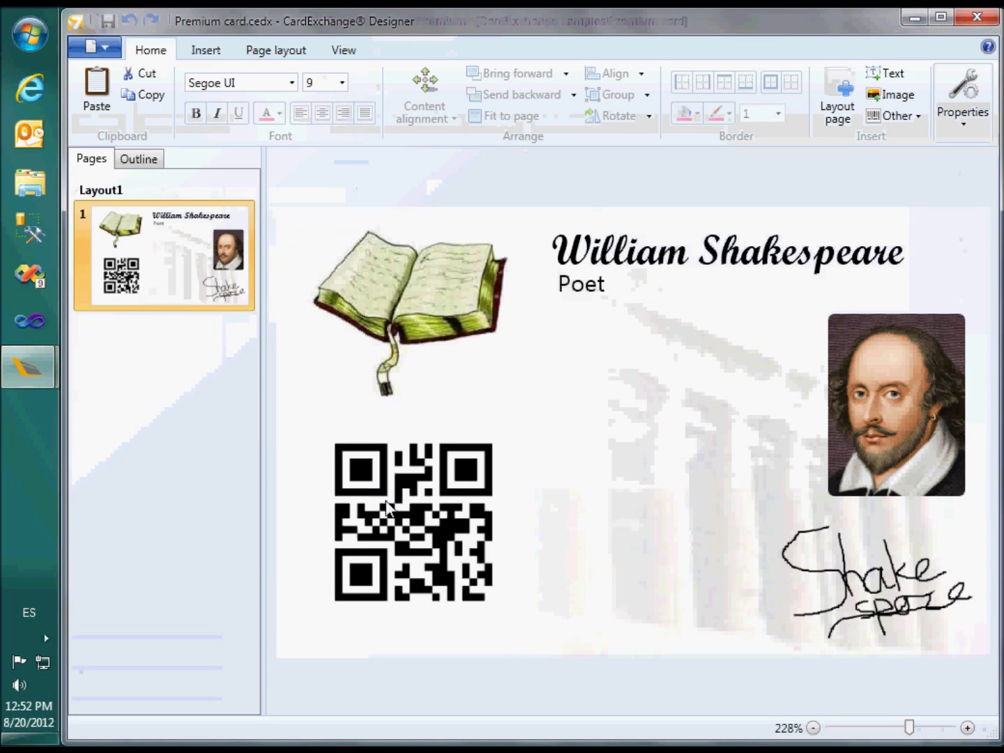
pyautogui.click(388, 515)
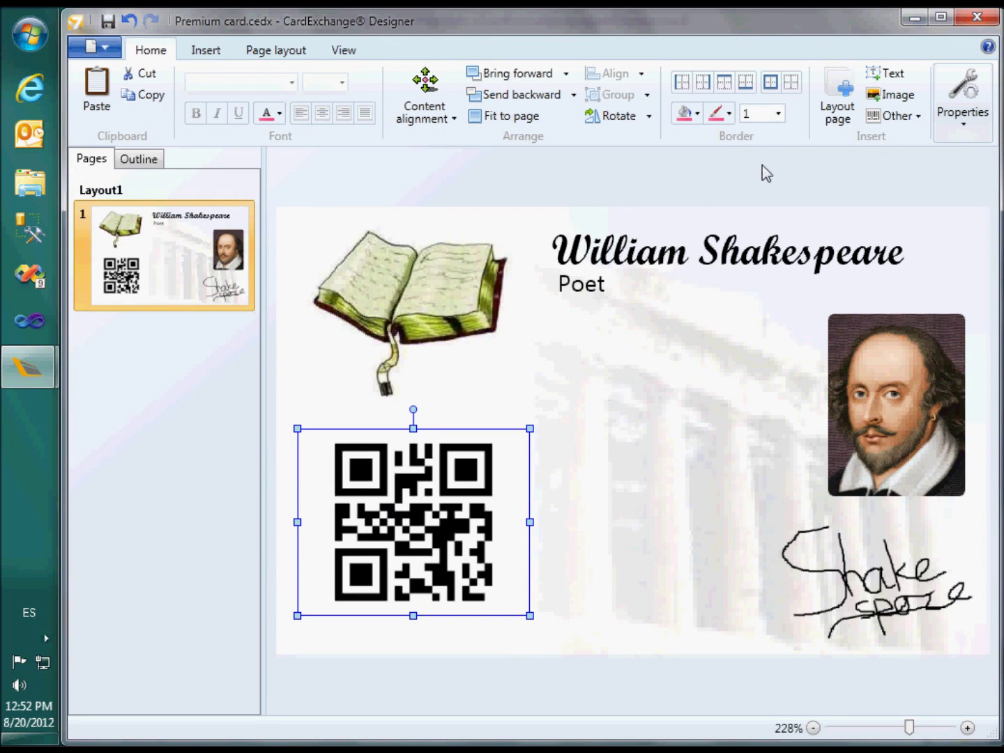
pyautogui.click(916, 116)
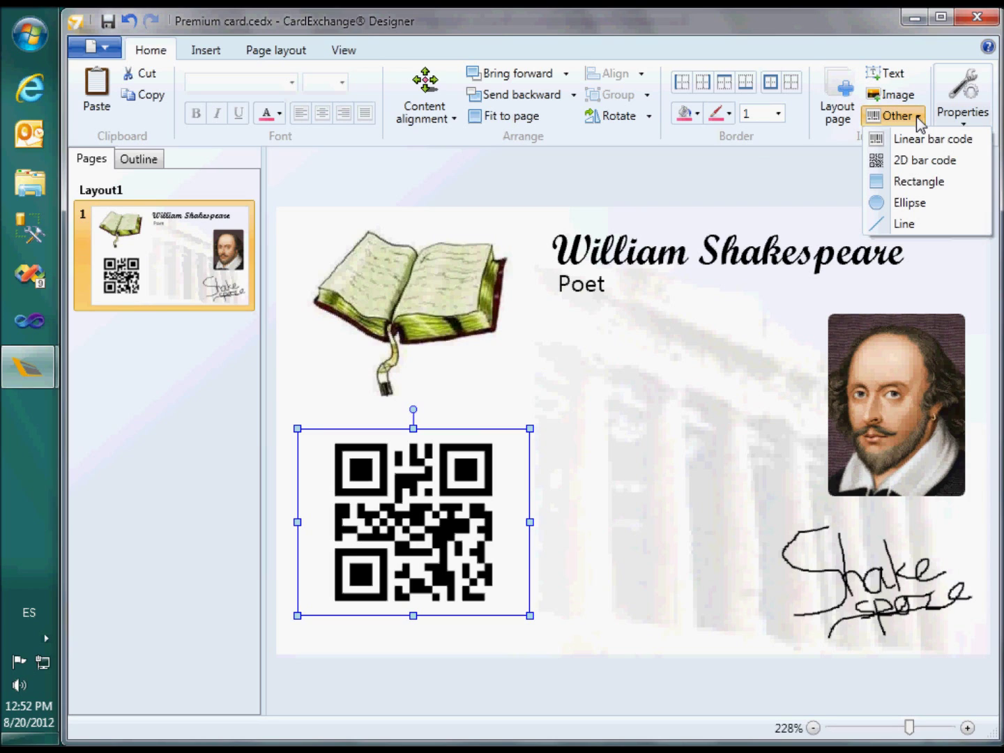
pyautogui.click(964, 116)
pyautogui.click(969, 187)
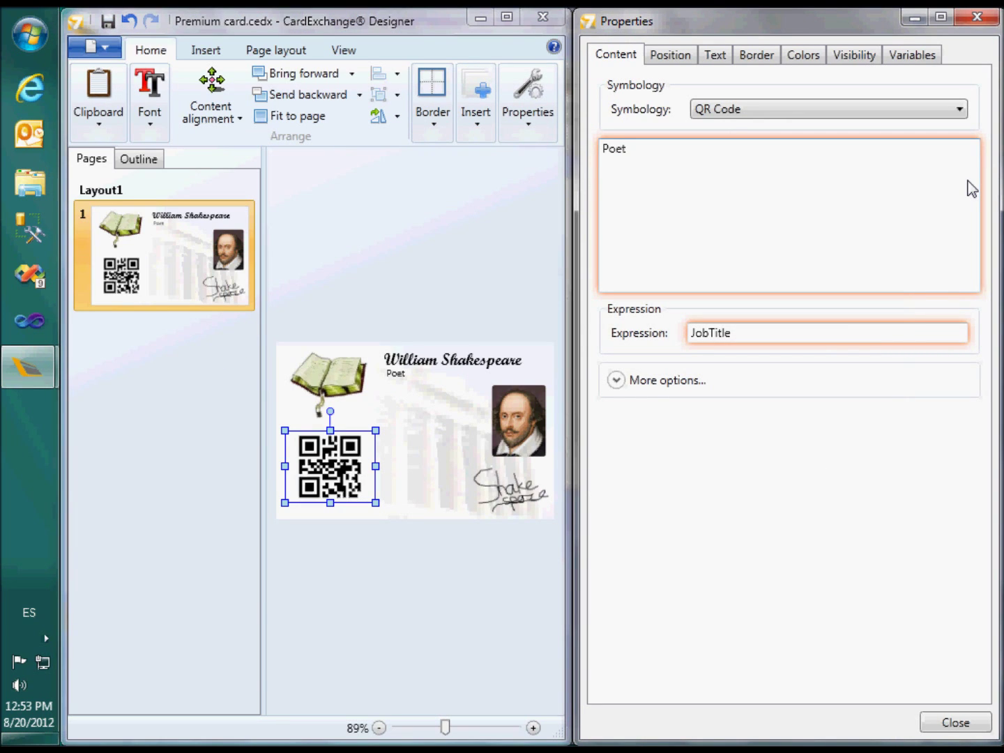
pyautogui.click(956, 726)
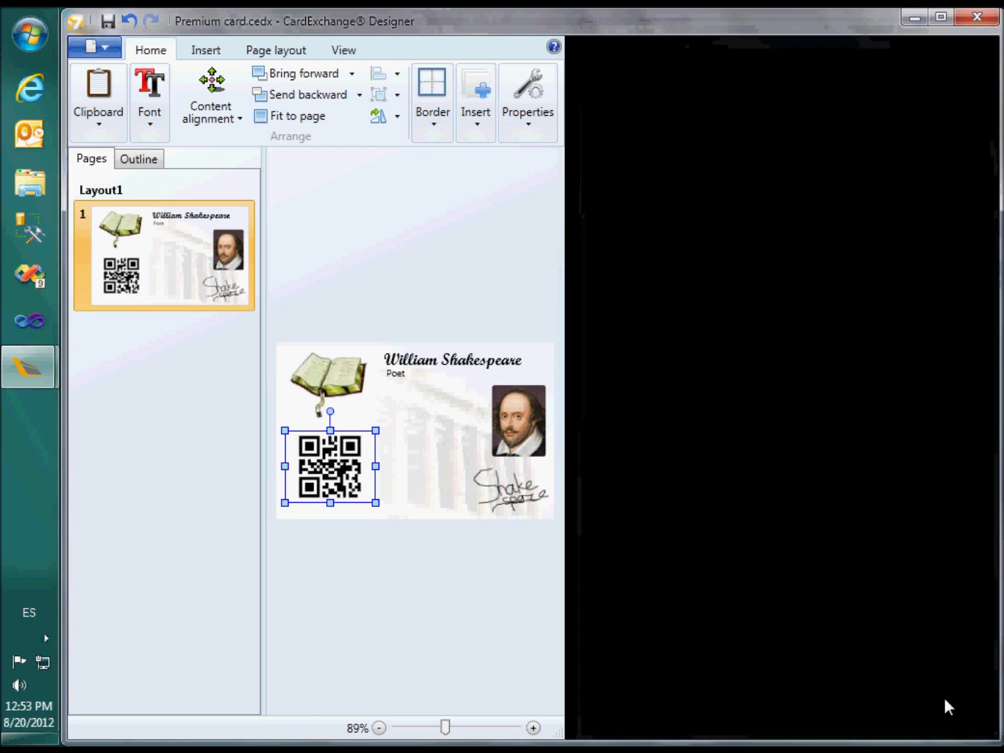
pyautogui.click(978, 21)
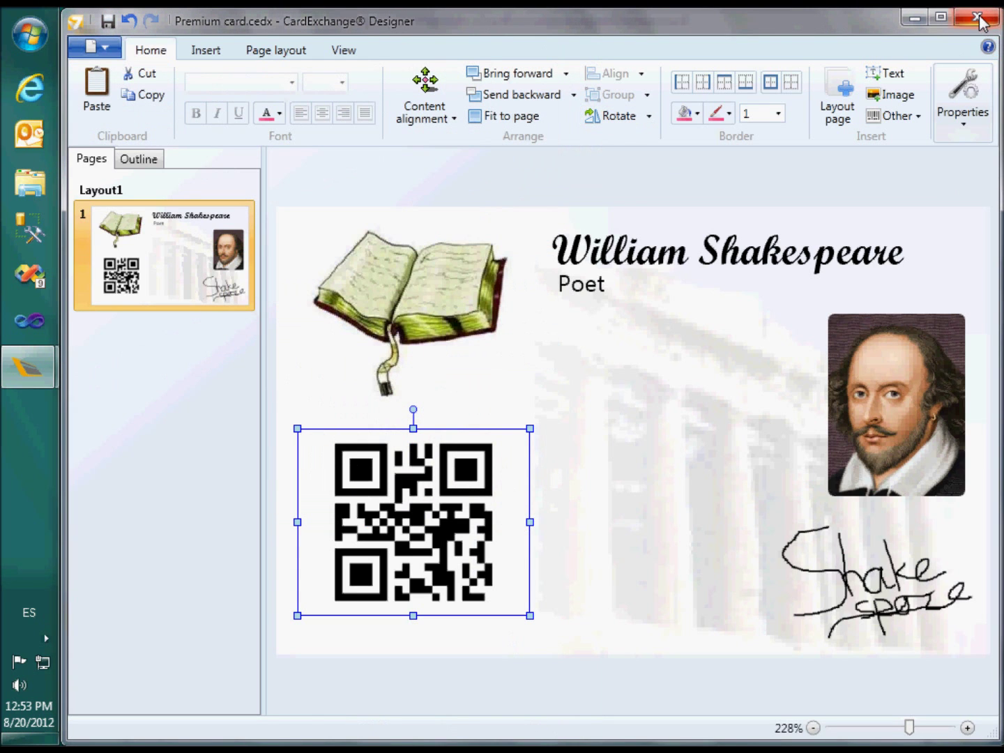
pyautogui.click(636, 417)
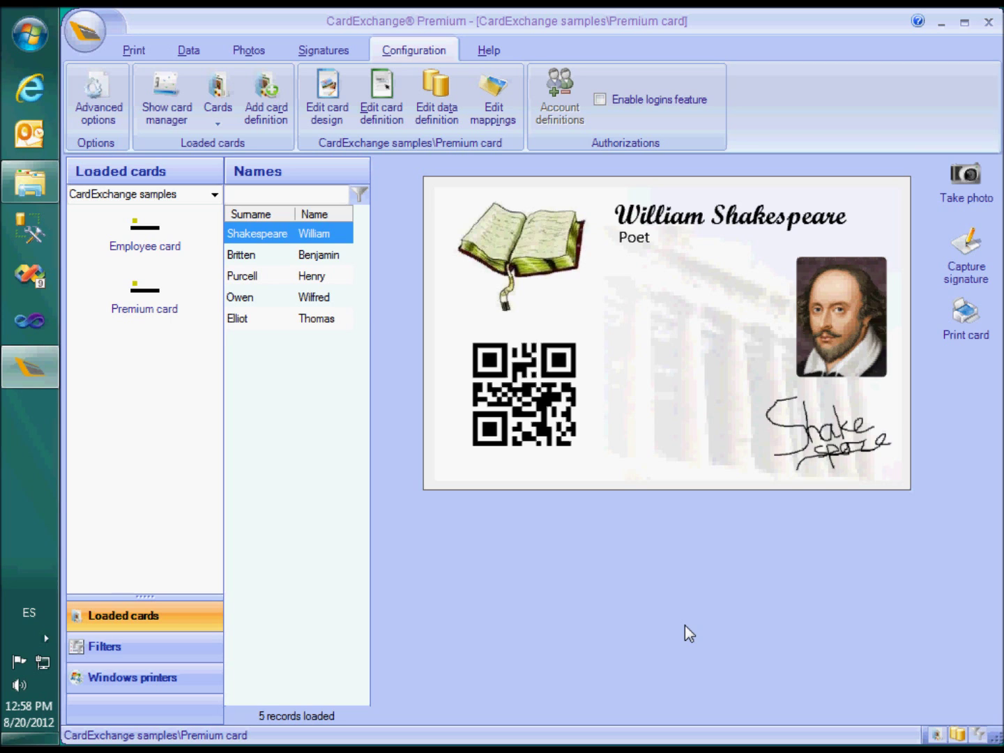
pyautogui.click(241, 255)
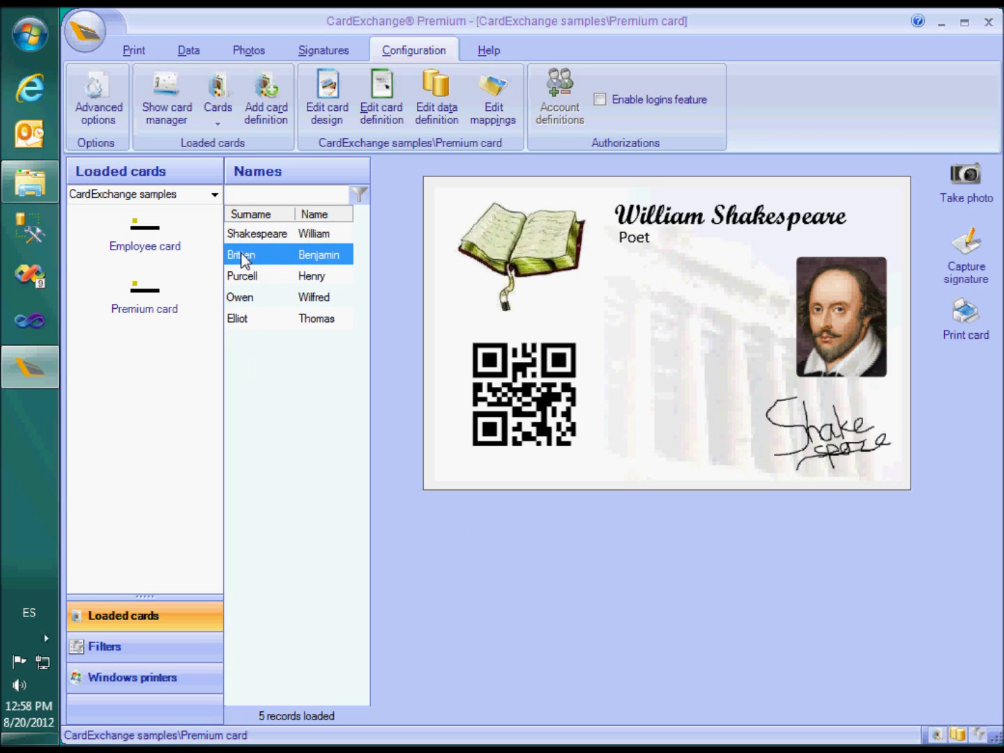
pyautogui.click(242, 276)
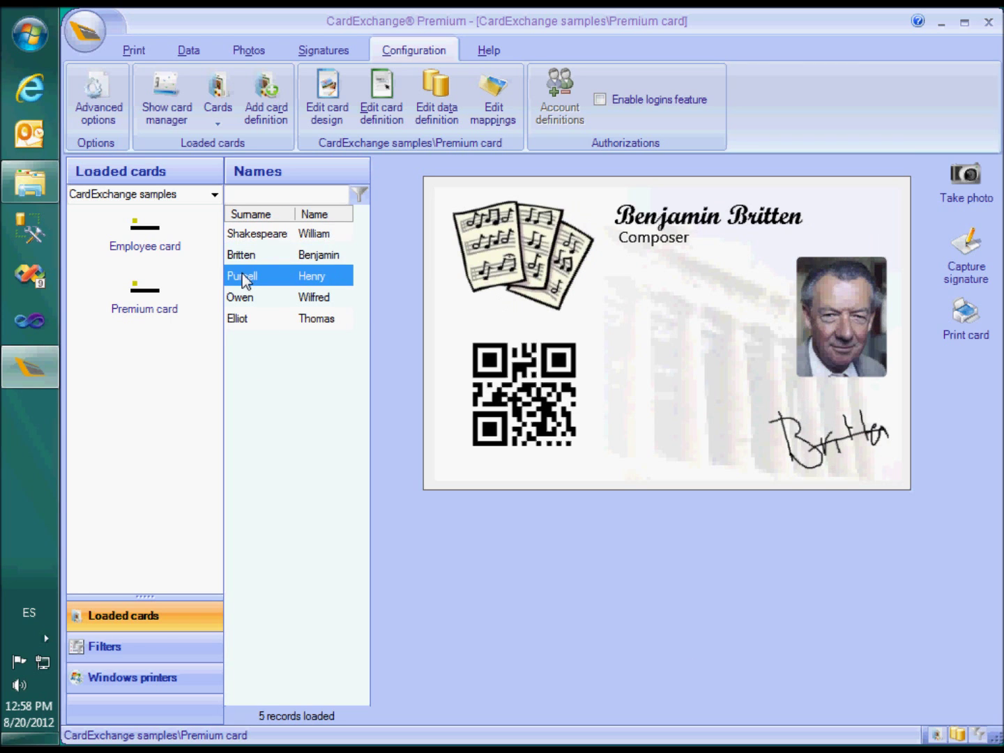
pyautogui.click(249, 235)
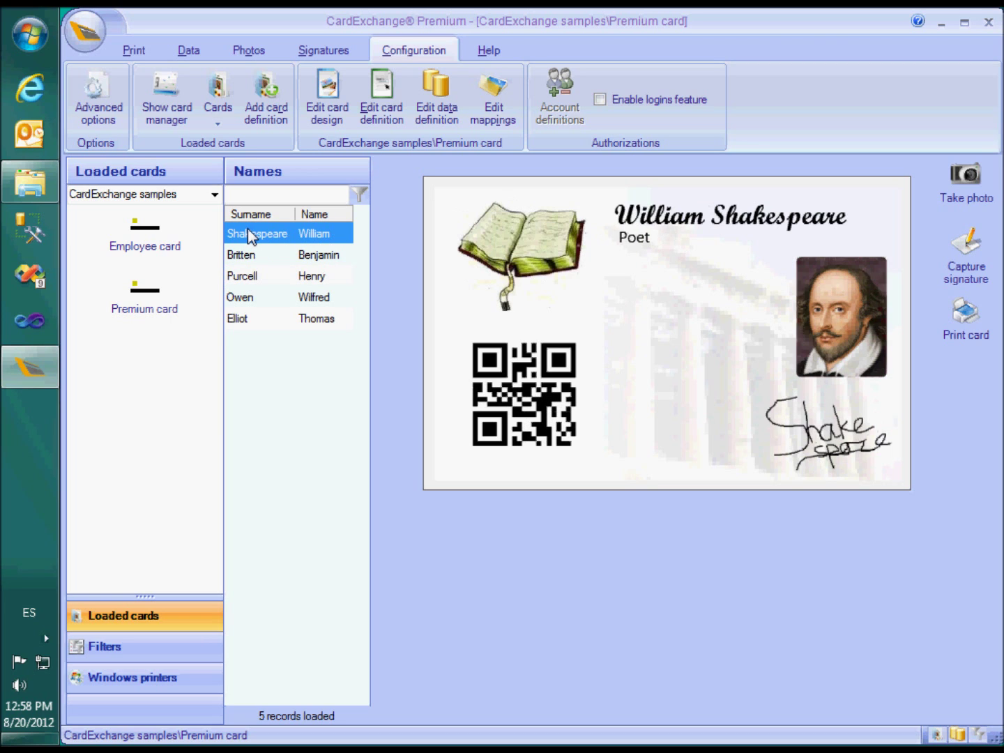
# Step: Show JobLogo as a variable image from the Logos folder by Job title, then finish and reload
pyautogui.click(493, 104)
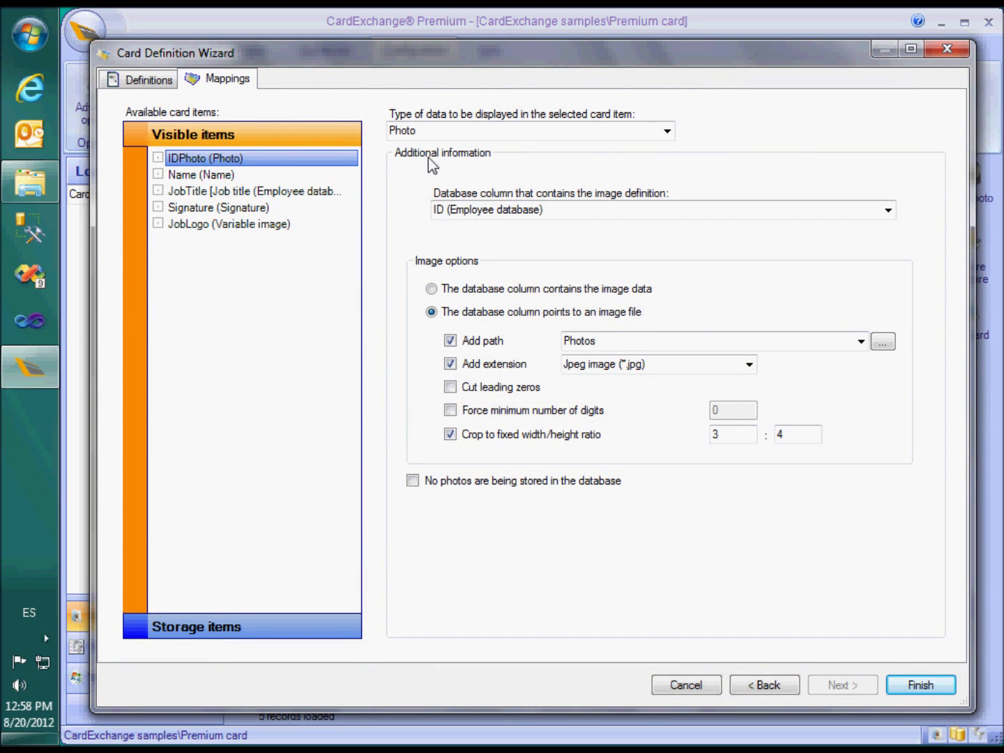
pyautogui.click(258, 224)
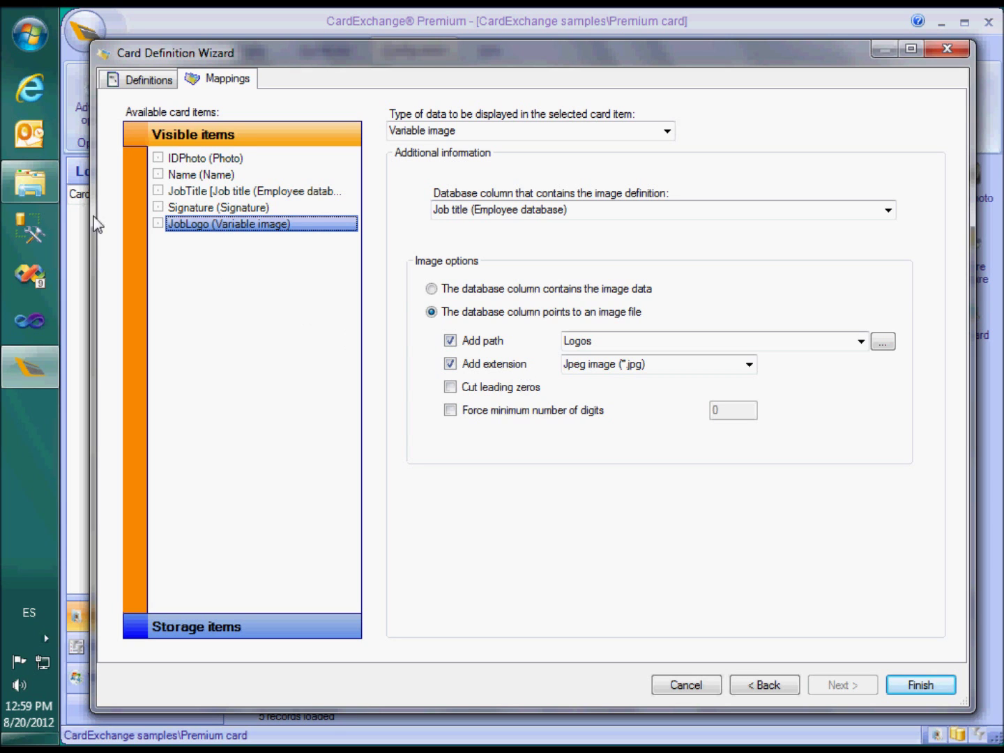
pyautogui.click(30, 182)
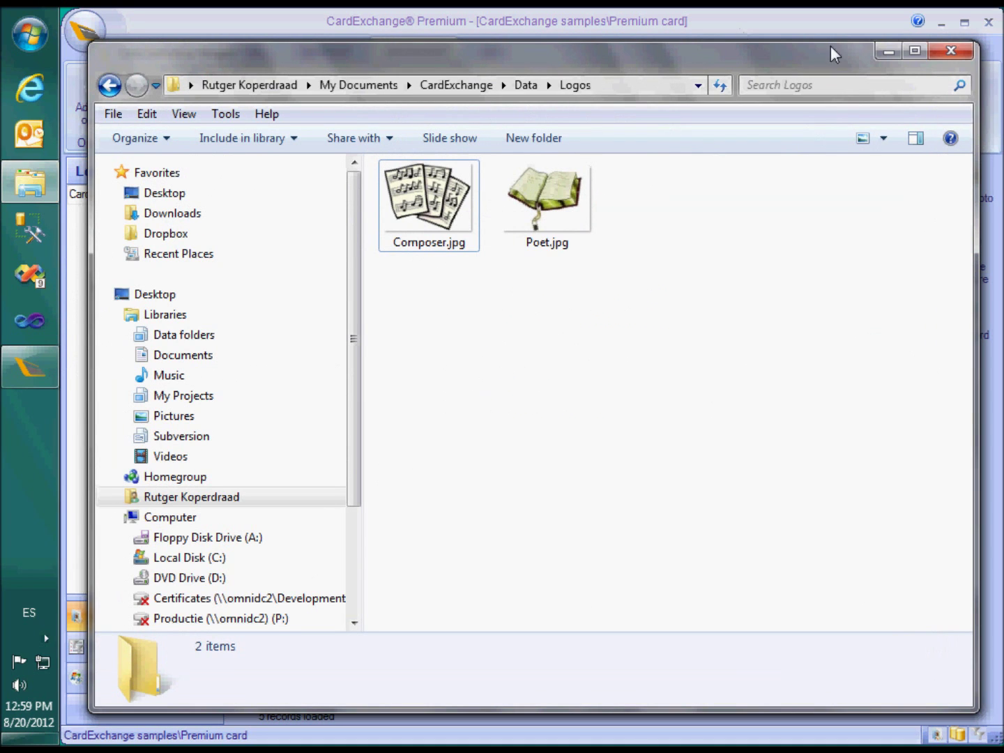
pyautogui.click(888, 52)
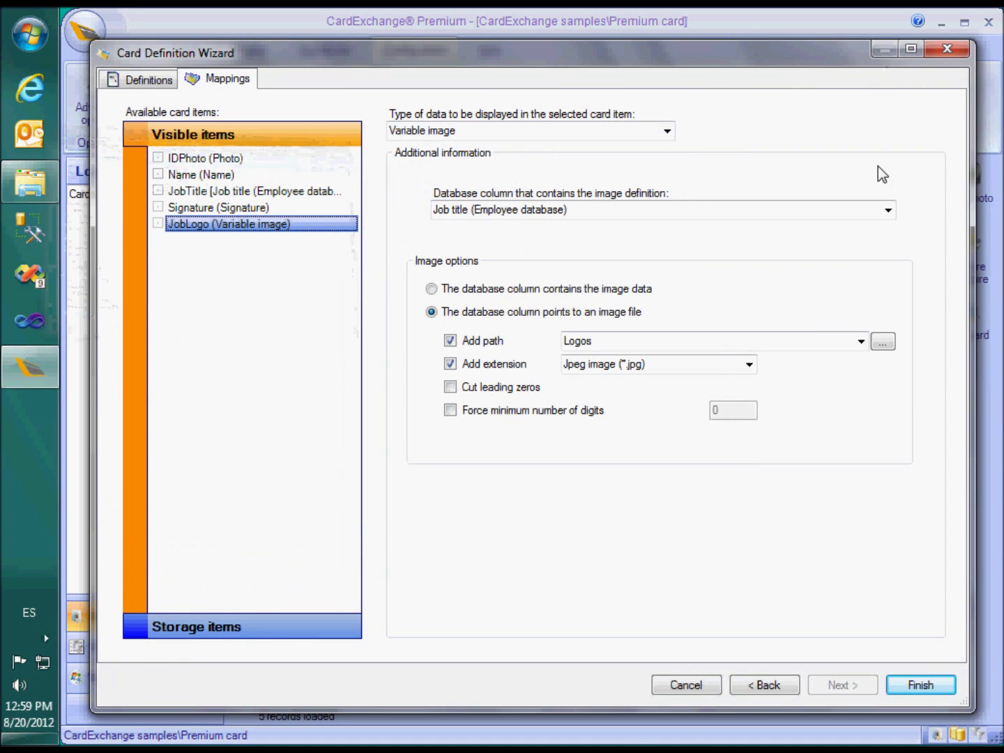
pyautogui.click(916, 687)
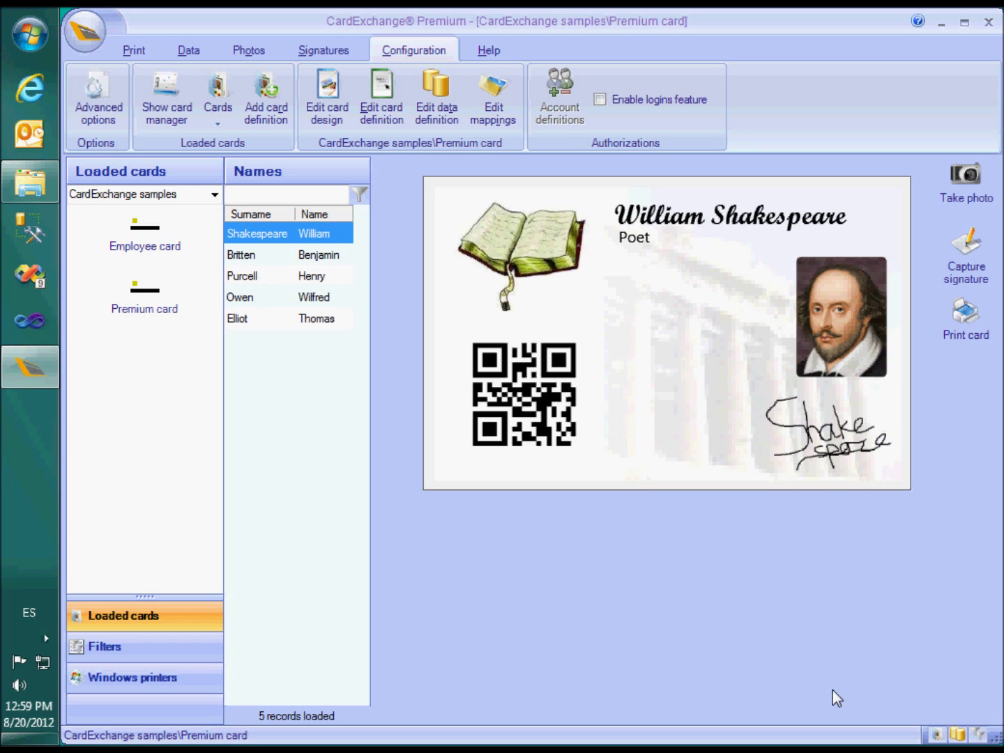
# Step: Switch to the Data tools with Shakespeare's Poet card still displayed
pyautogui.click(191, 52)
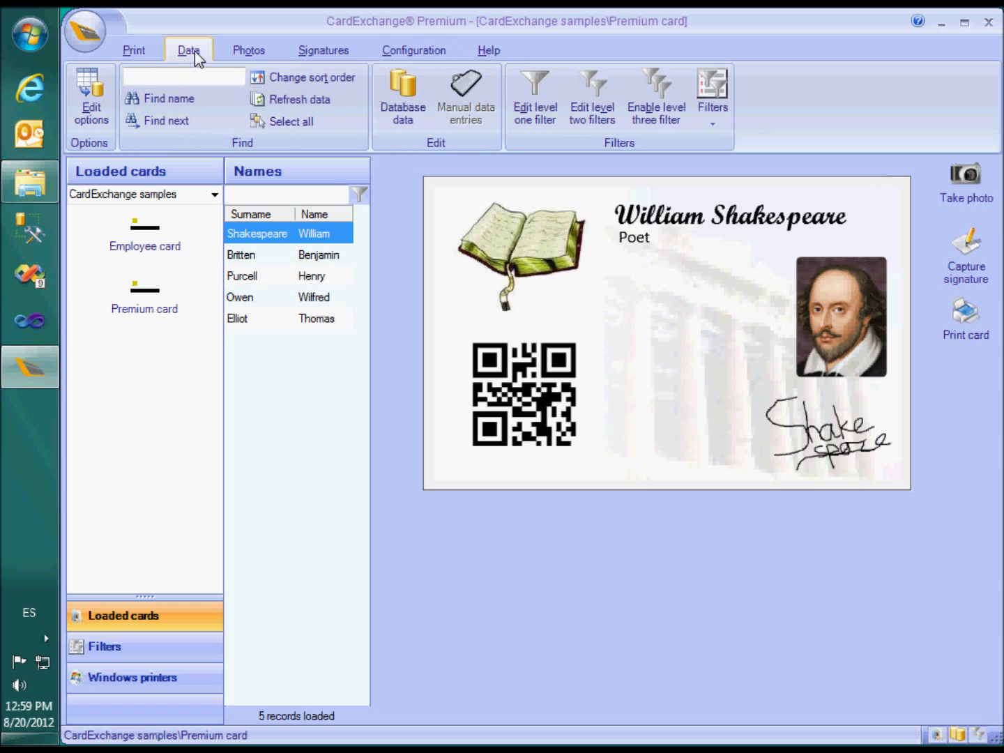
# Step: Open Shakespeare's database record and check the Job title list, leaving it as Poet
pyautogui.click(403, 93)
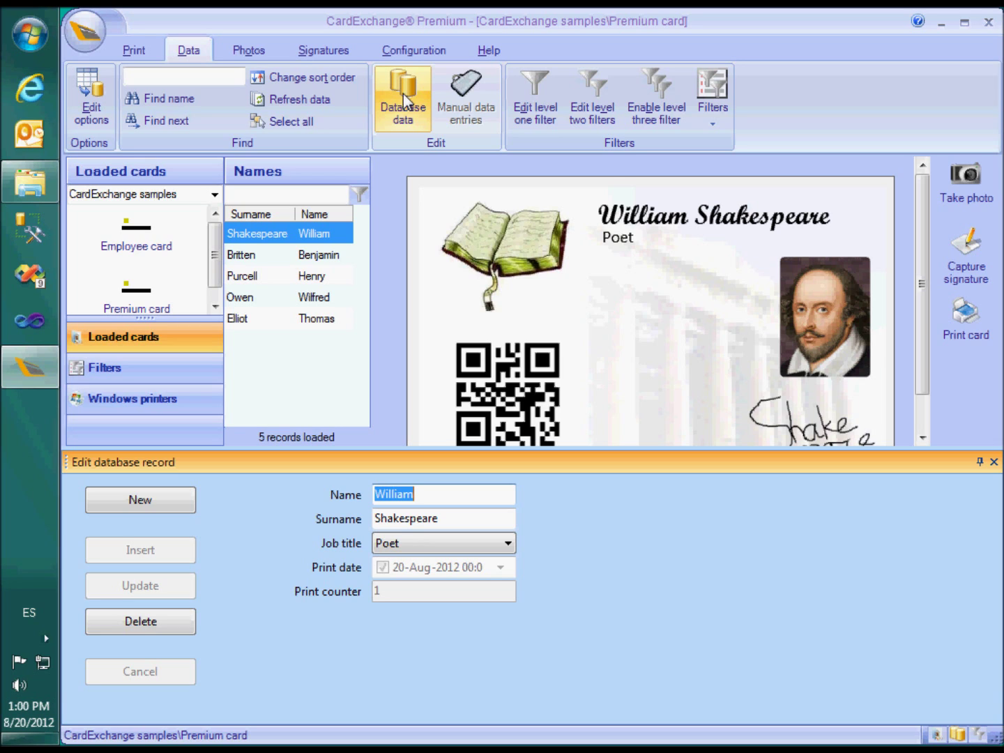
pyautogui.click(508, 542)
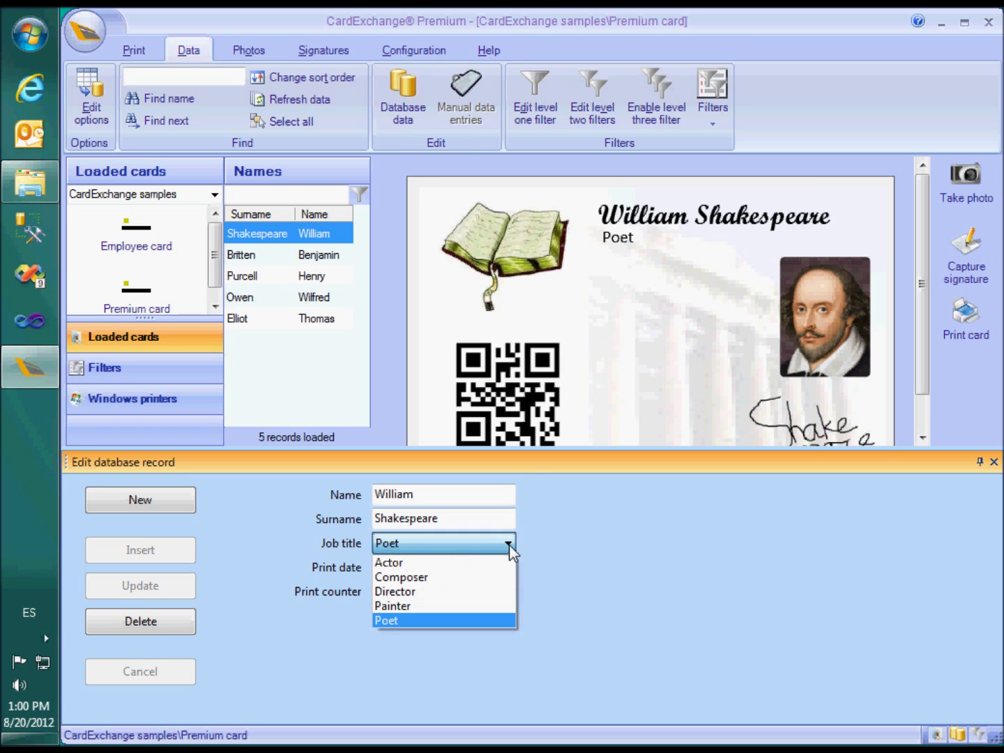
pyautogui.click(605, 545)
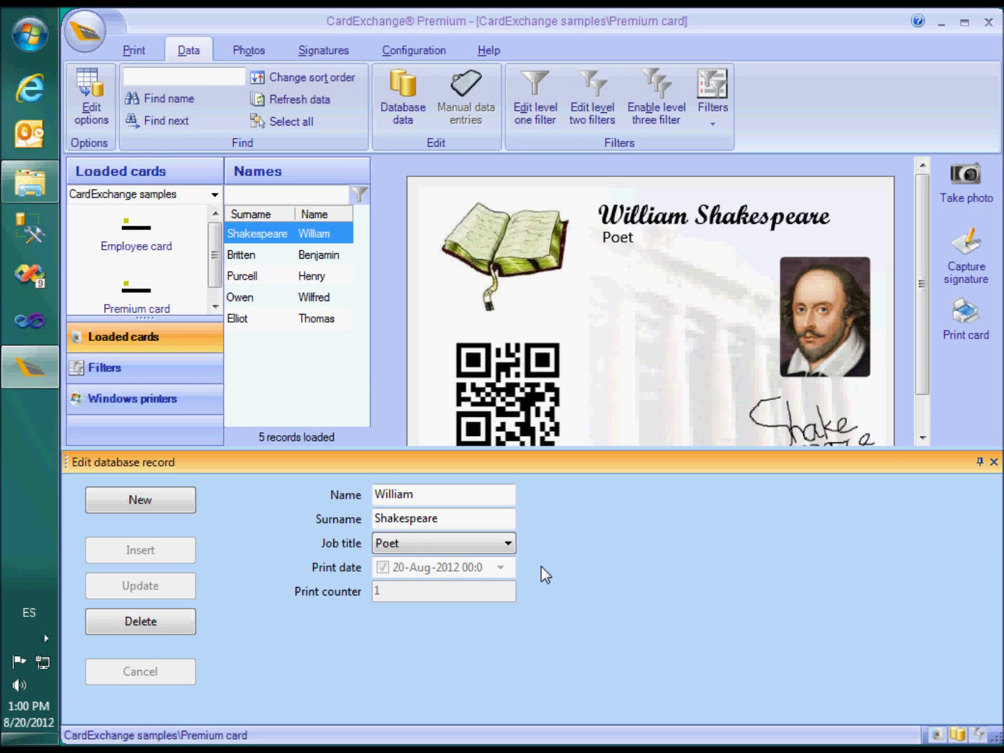
# Step: Step through the data-definition wizard, enable Print counter and Print date storage items, and finish
pyautogui.click(413, 50)
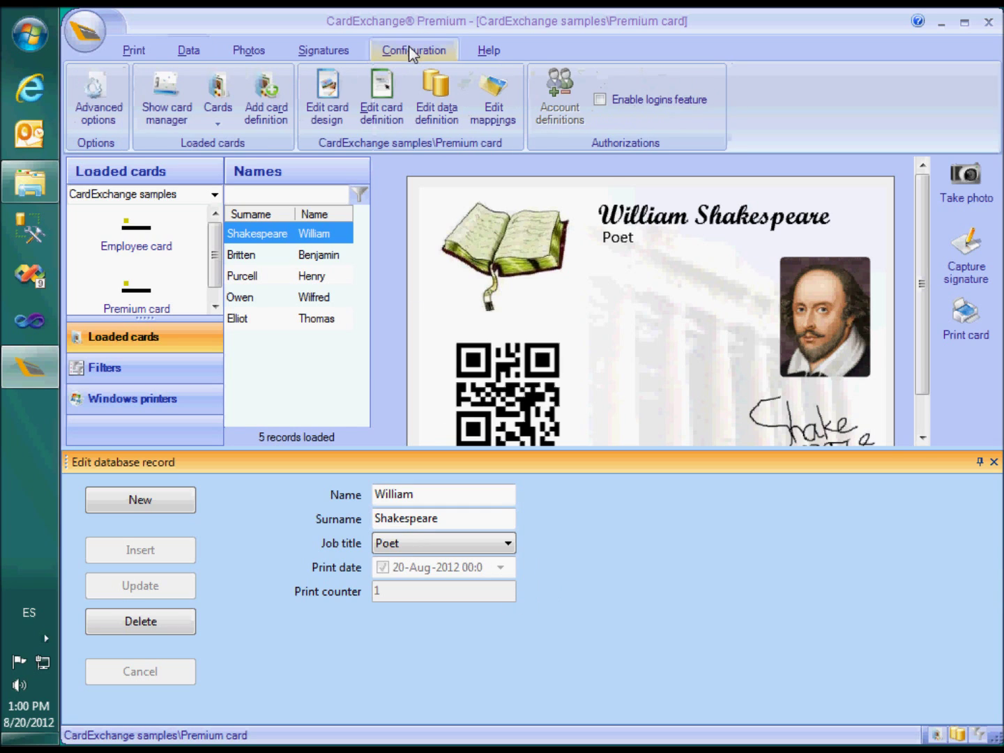
pyautogui.click(445, 109)
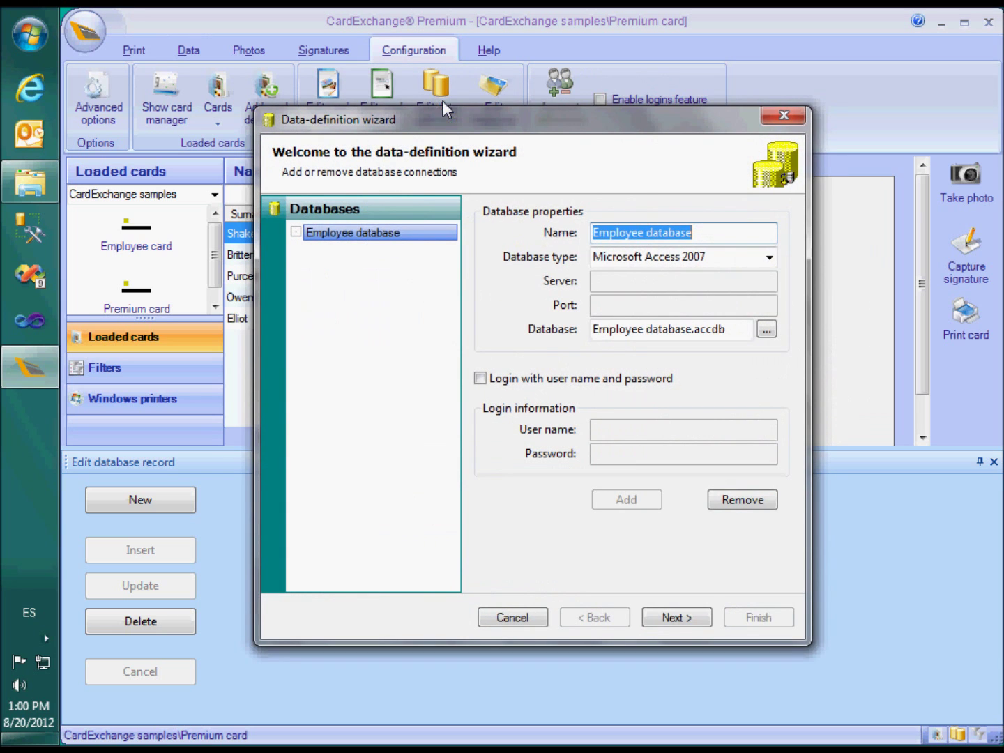
pyautogui.click(666, 619)
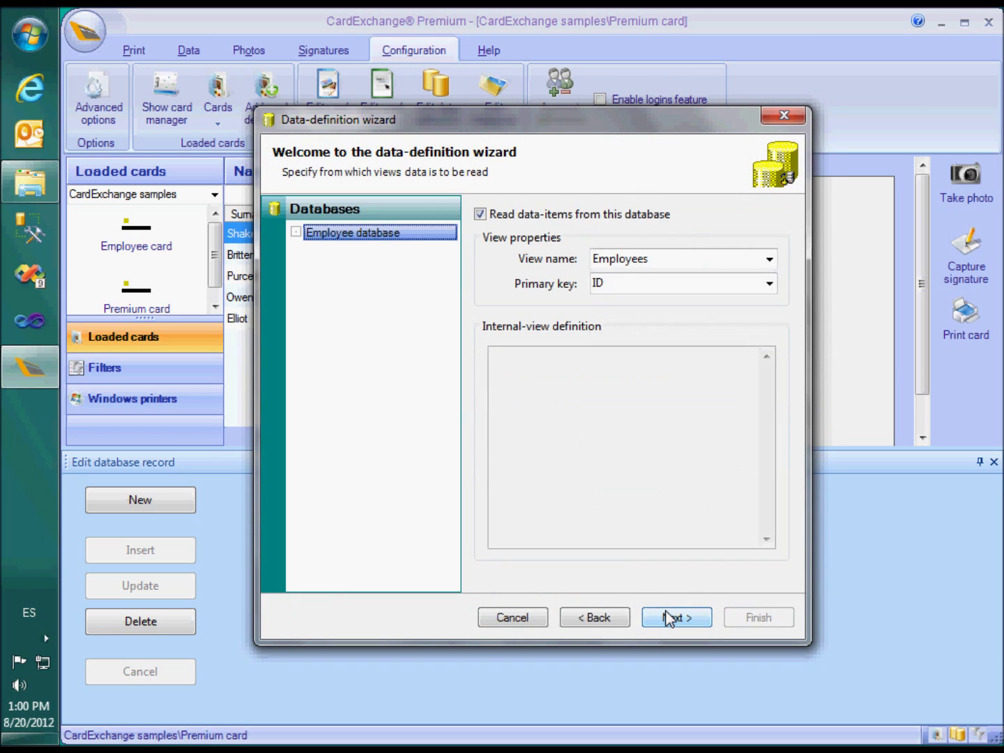
pyautogui.click(668, 618)
pyautogui.click(668, 618)
pyautogui.click(667, 619)
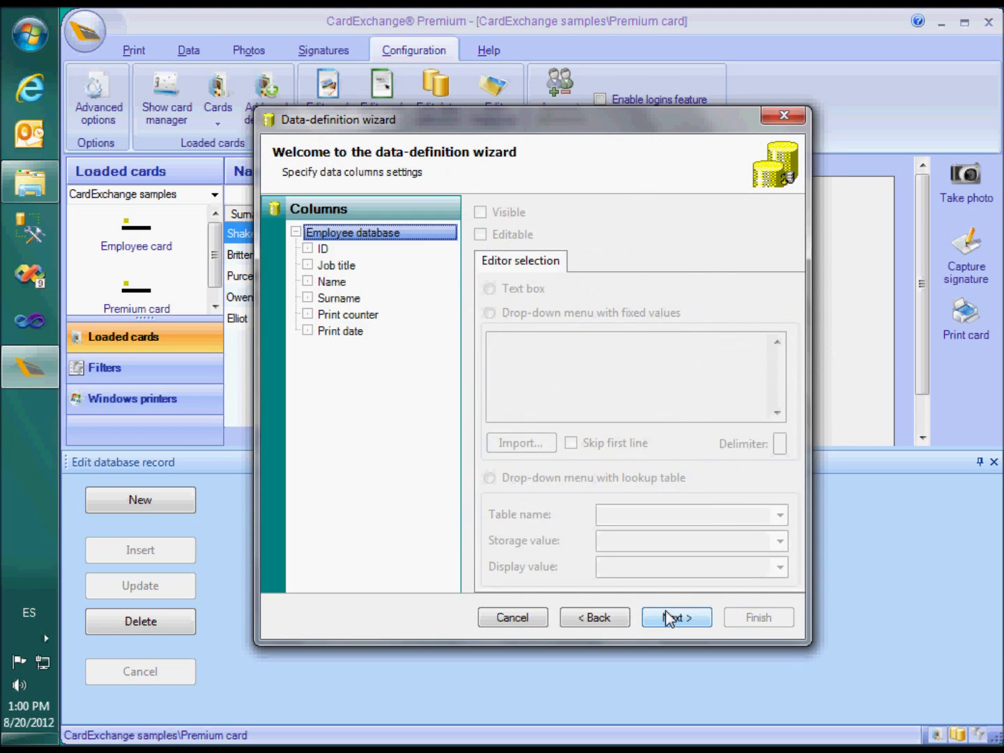
pyautogui.click(668, 618)
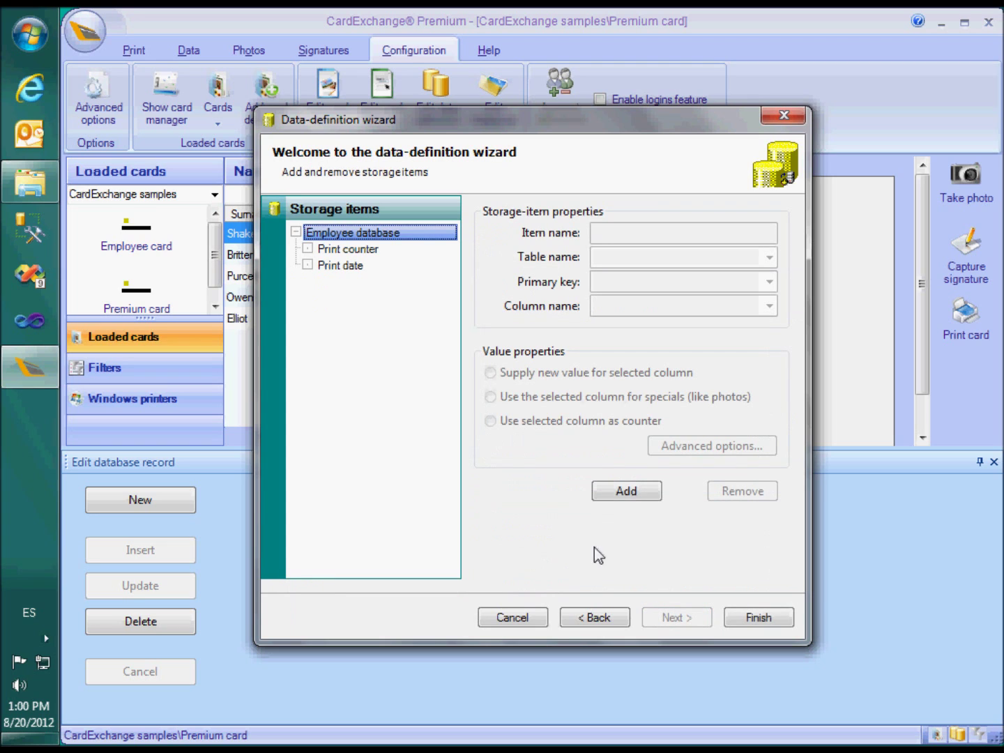
pyautogui.click(374, 253)
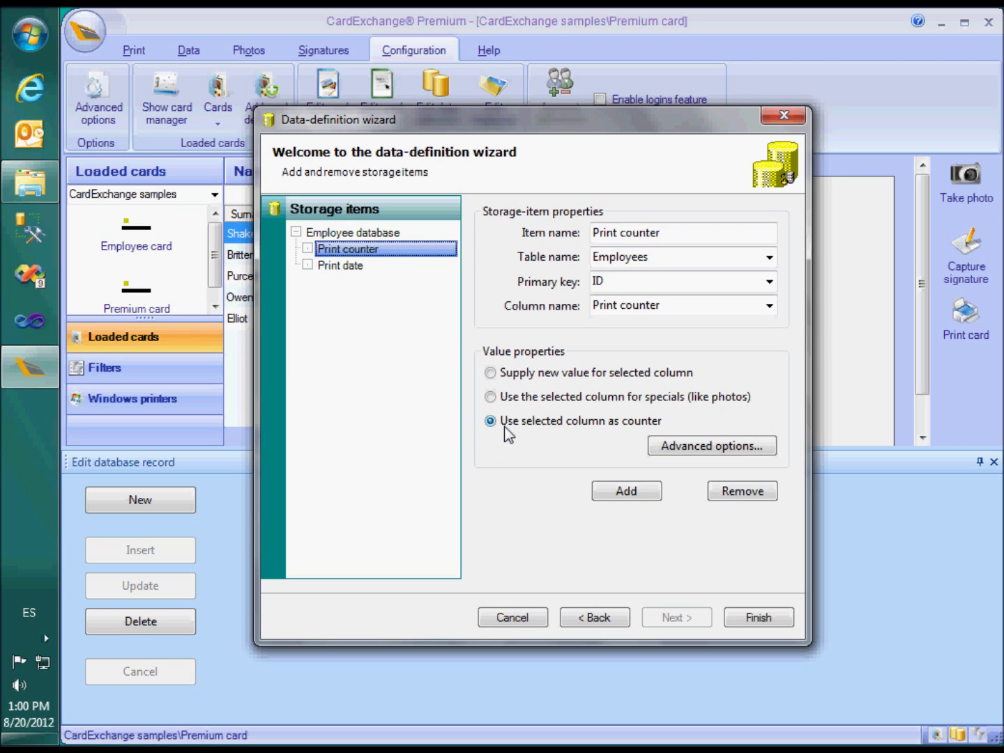
pyautogui.click(359, 270)
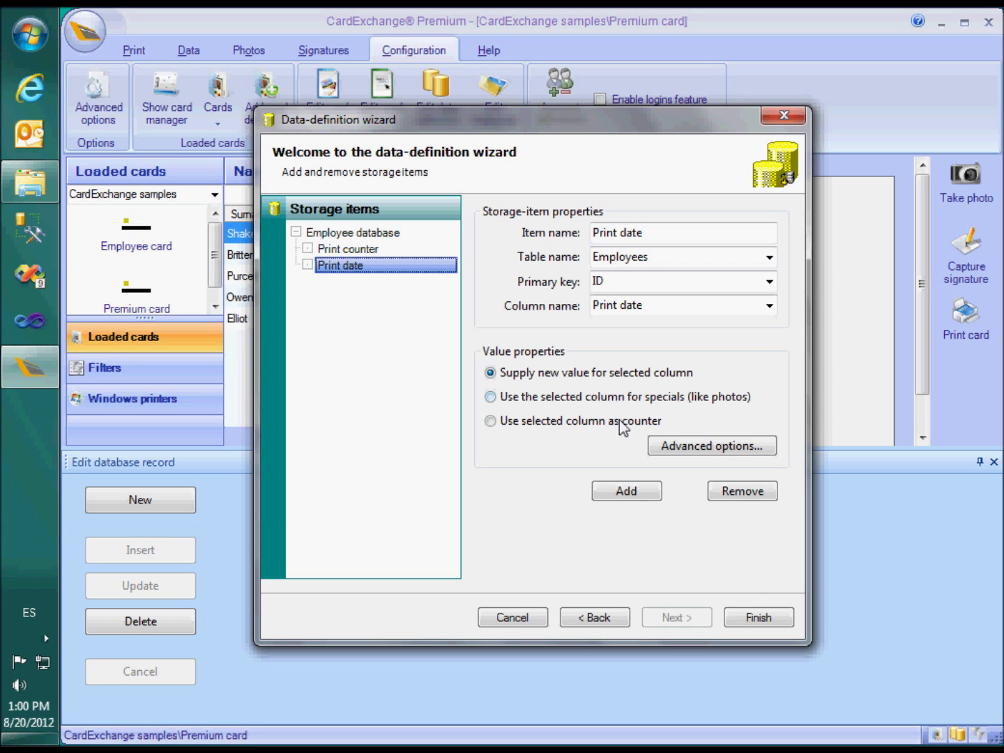
pyautogui.click(770, 619)
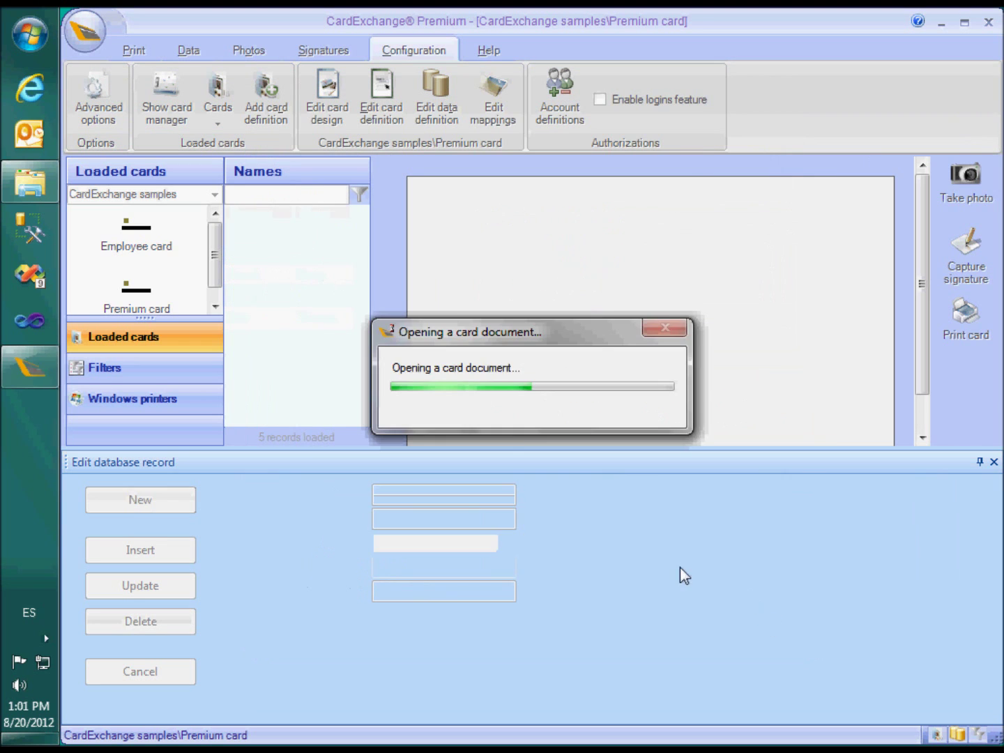
# Step: Keep Print date mapped to the system date, reload the card, and close the record editor
pyautogui.click(493, 108)
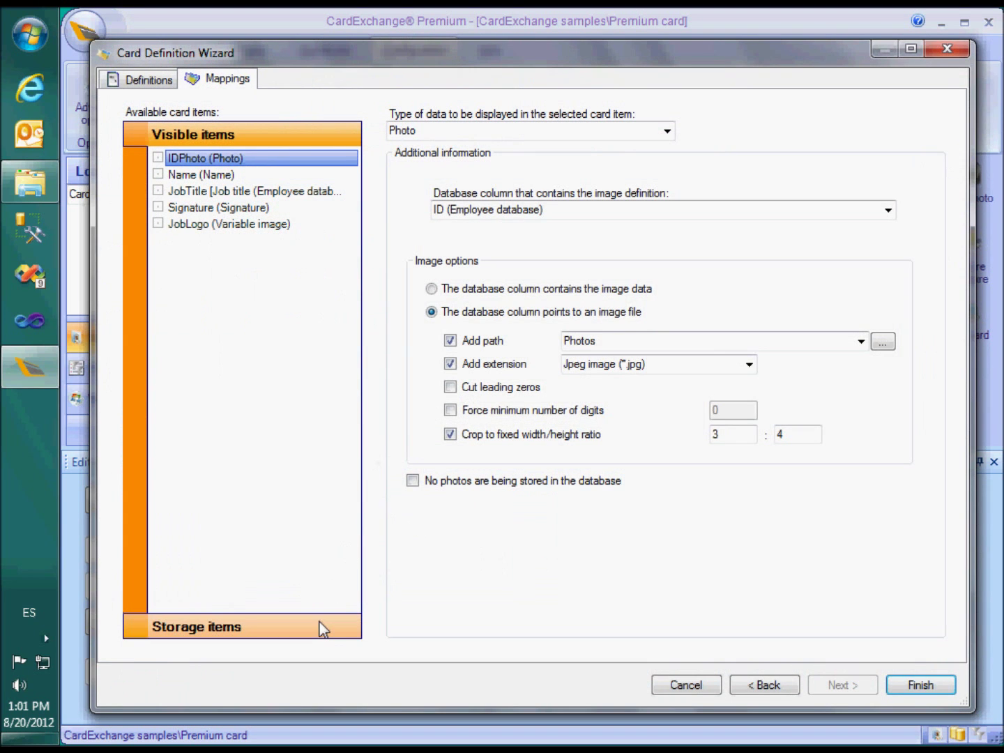
pyautogui.click(321, 628)
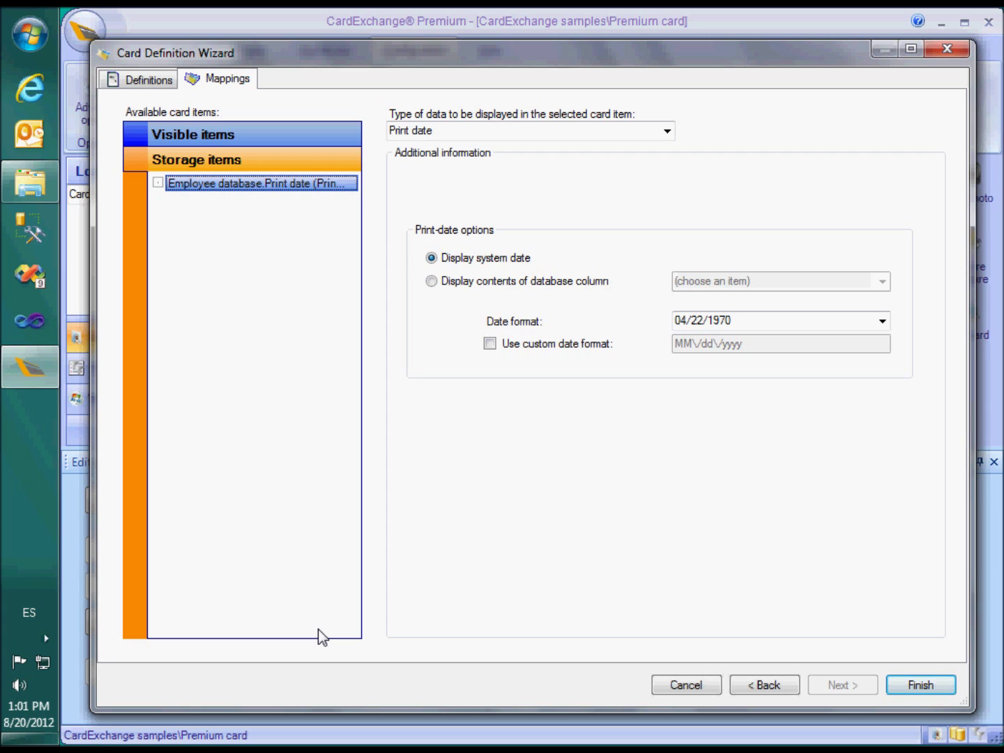
pyautogui.click(667, 132)
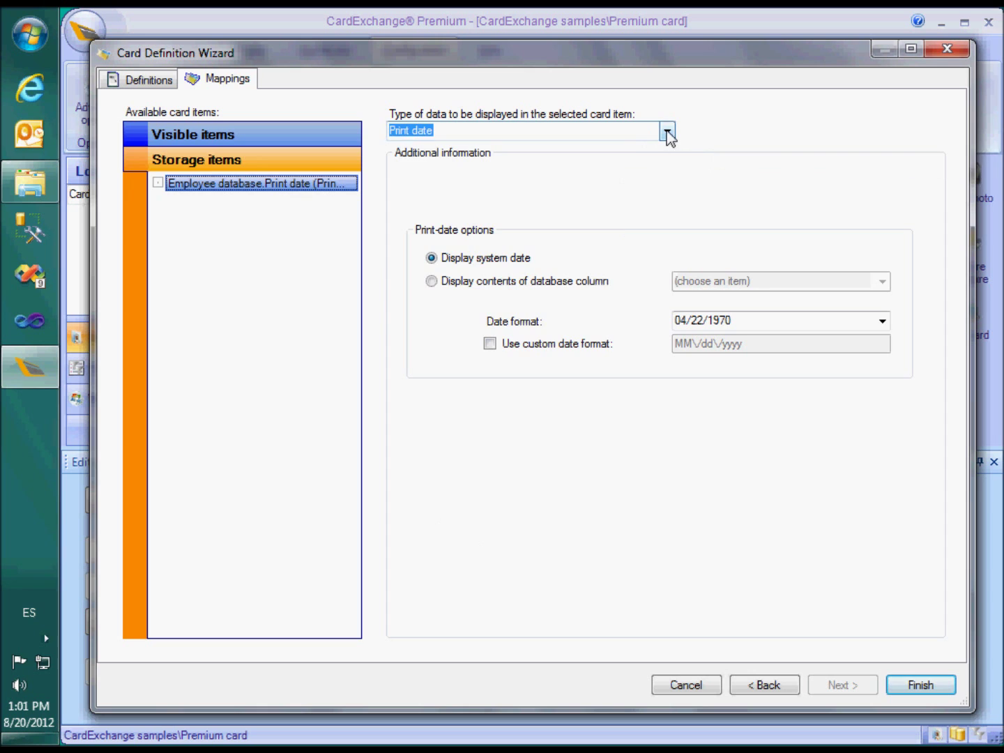
pyautogui.click(667, 132)
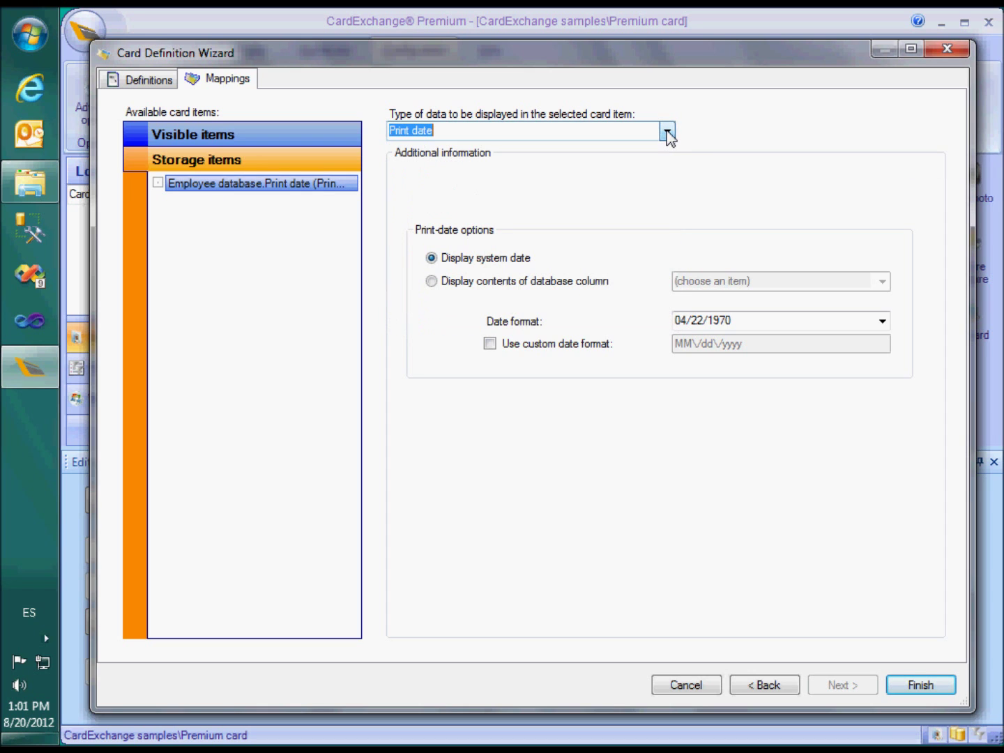
pyautogui.click(918, 686)
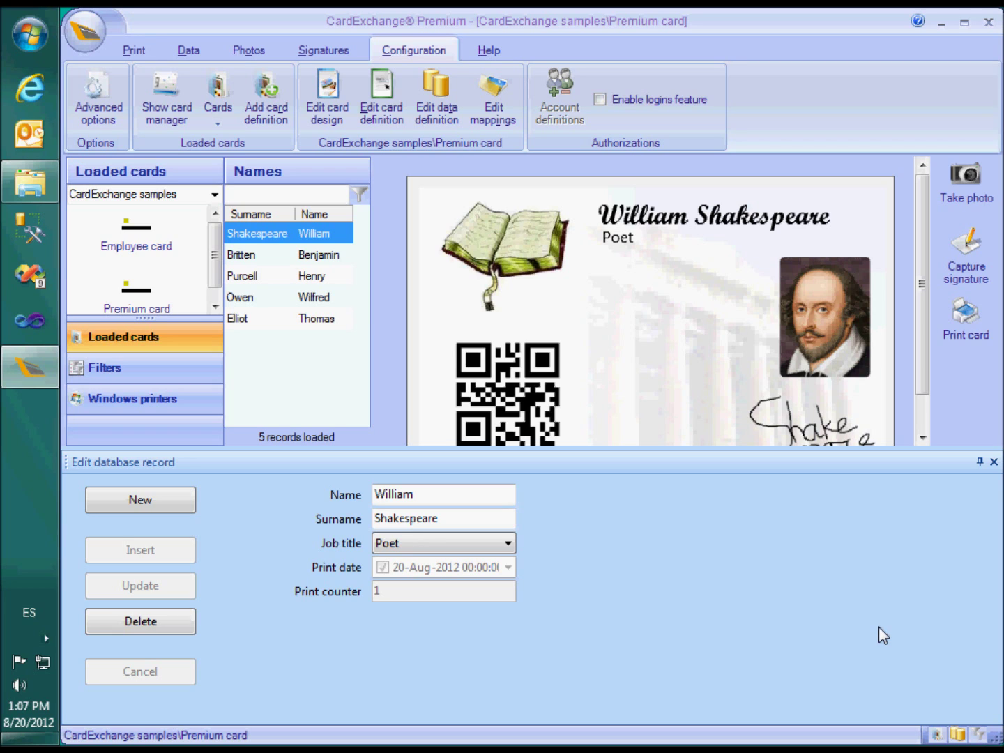
pyautogui.click(994, 462)
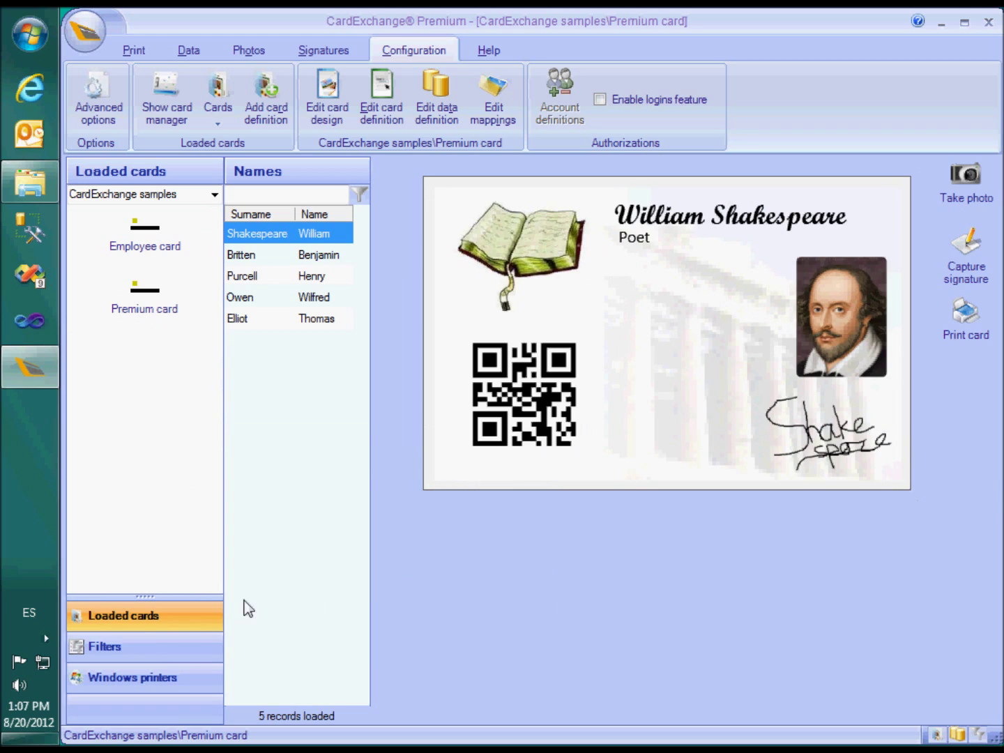
# Step: Apply the Poets only filter, then a Job title filter for Composer, then clear filtering
pyautogui.click(125, 644)
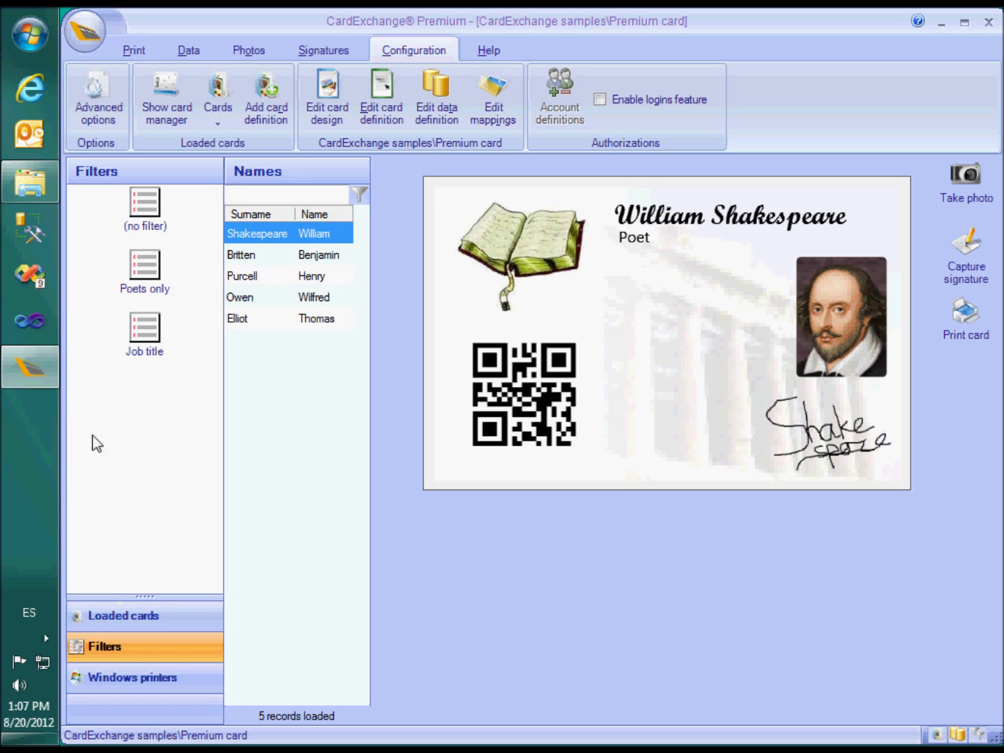
pyautogui.click(147, 279)
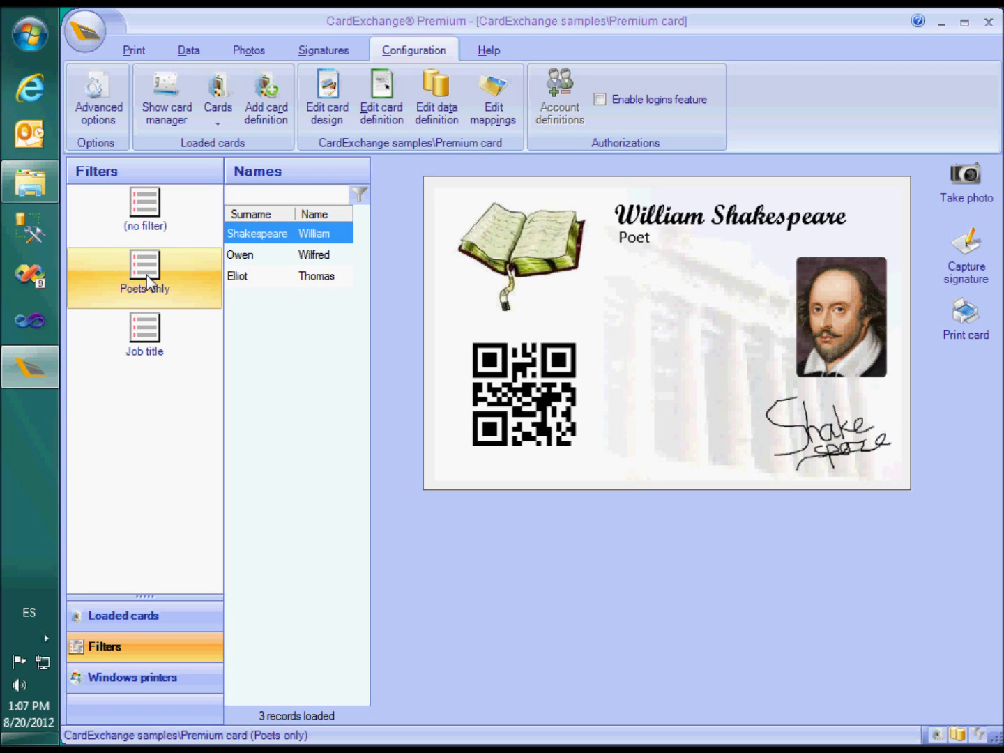
pyautogui.click(151, 329)
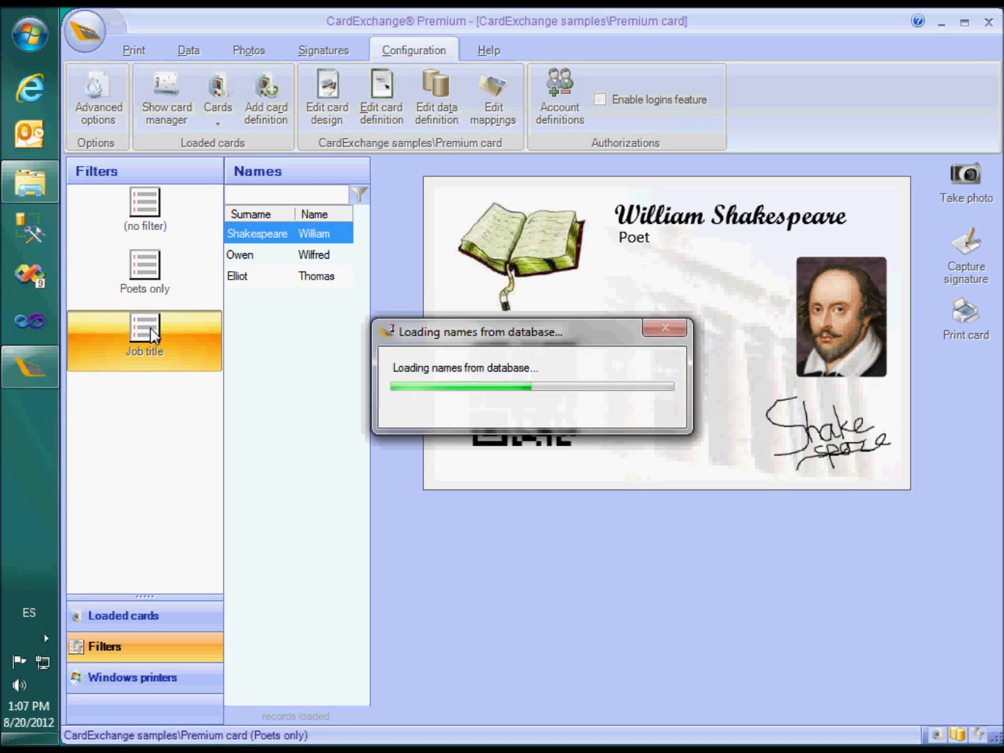
pyautogui.write('Compo')
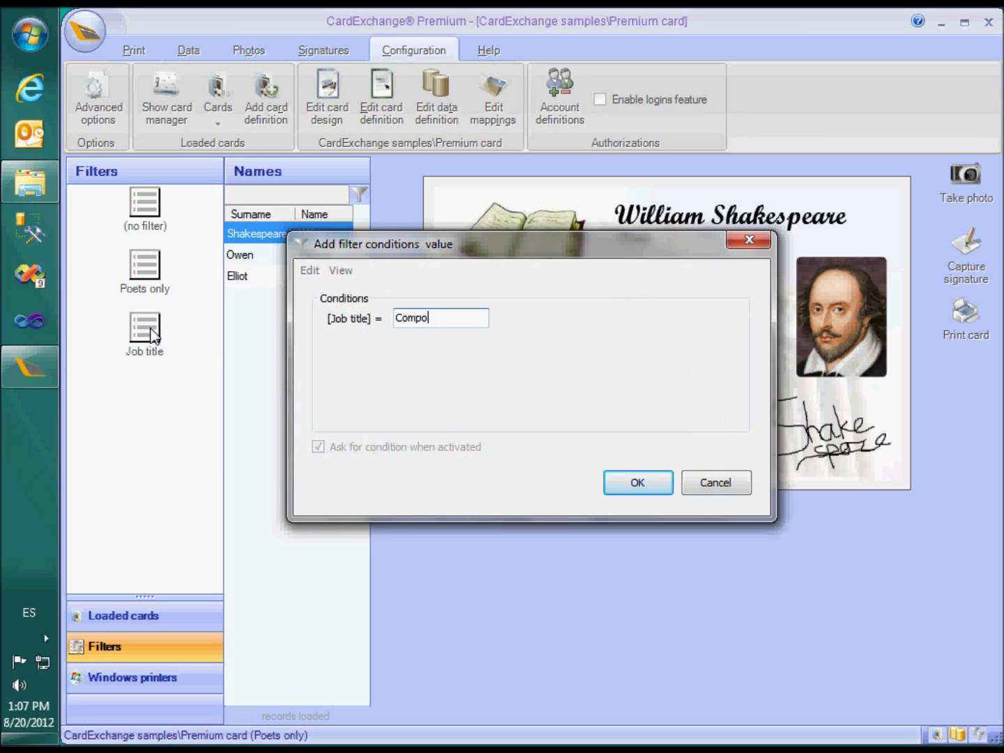
pyautogui.write('ser')
pyautogui.click(636, 484)
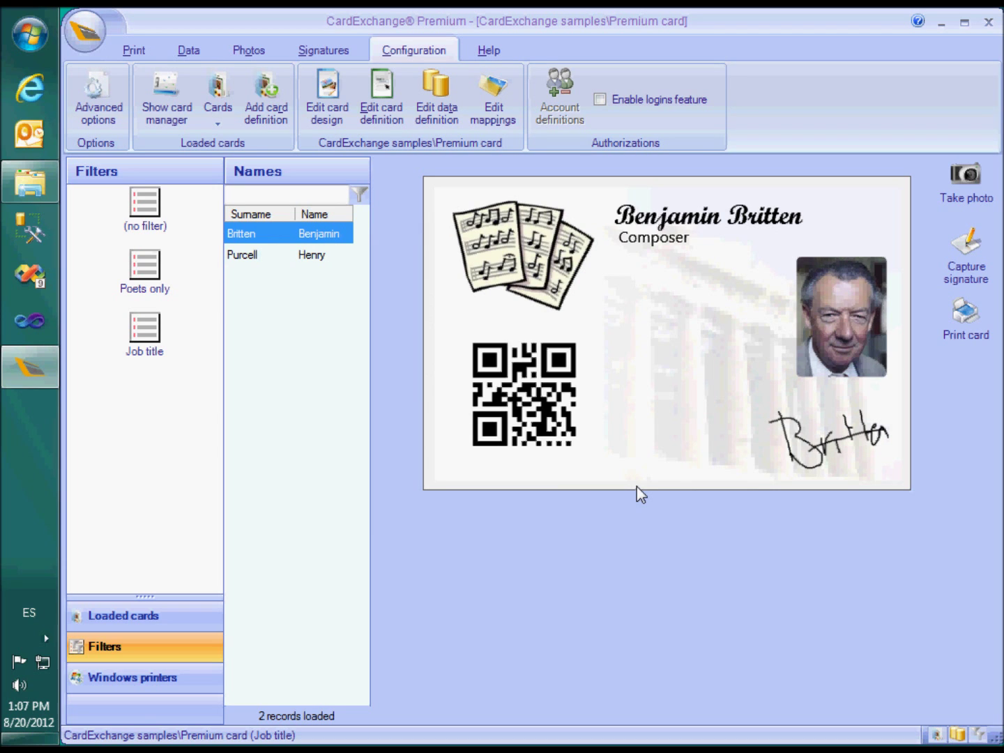
pyautogui.click(146, 222)
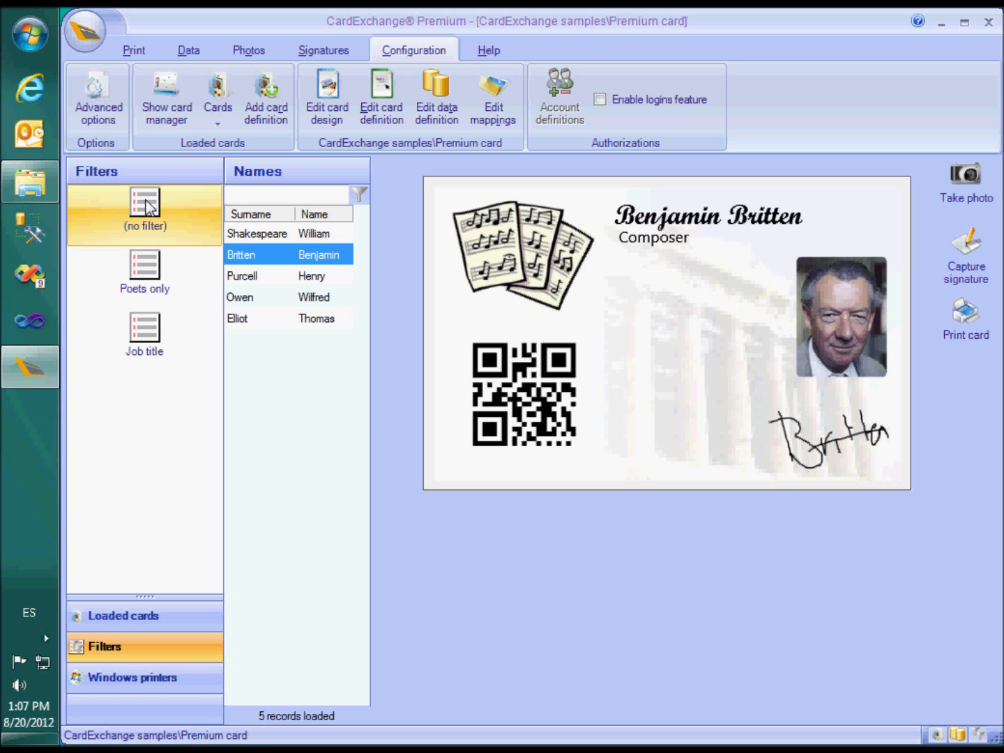
pyautogui.click(187, 52)
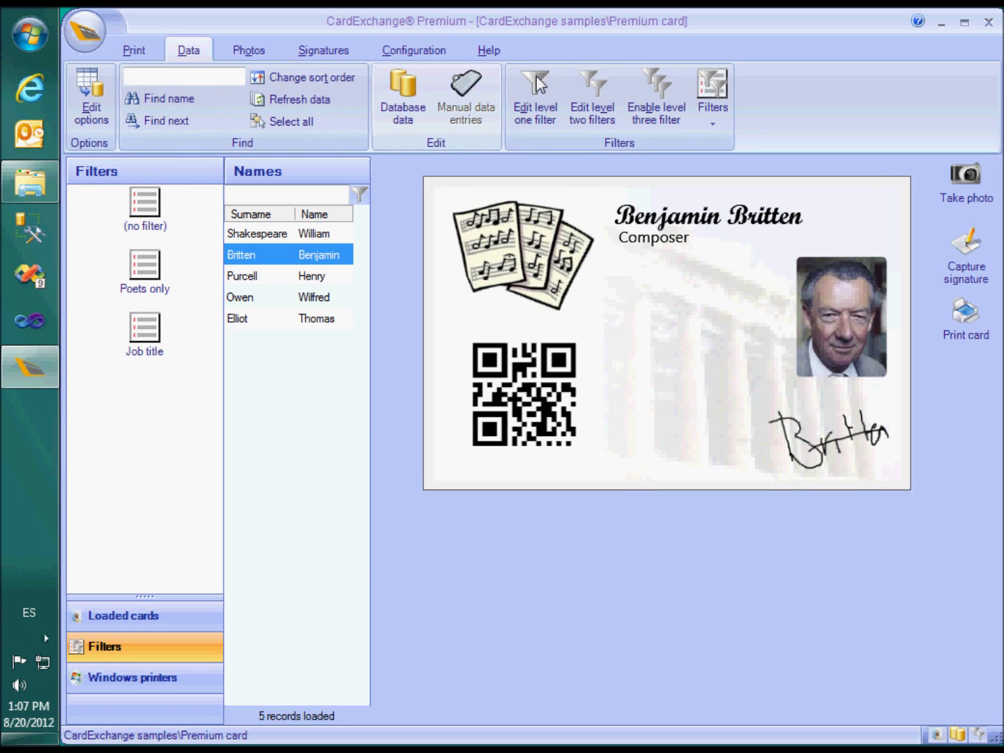
# Step: Open the level-two filter settings and start a new condition on the Job title filter
pyautogui.click(592, 98)
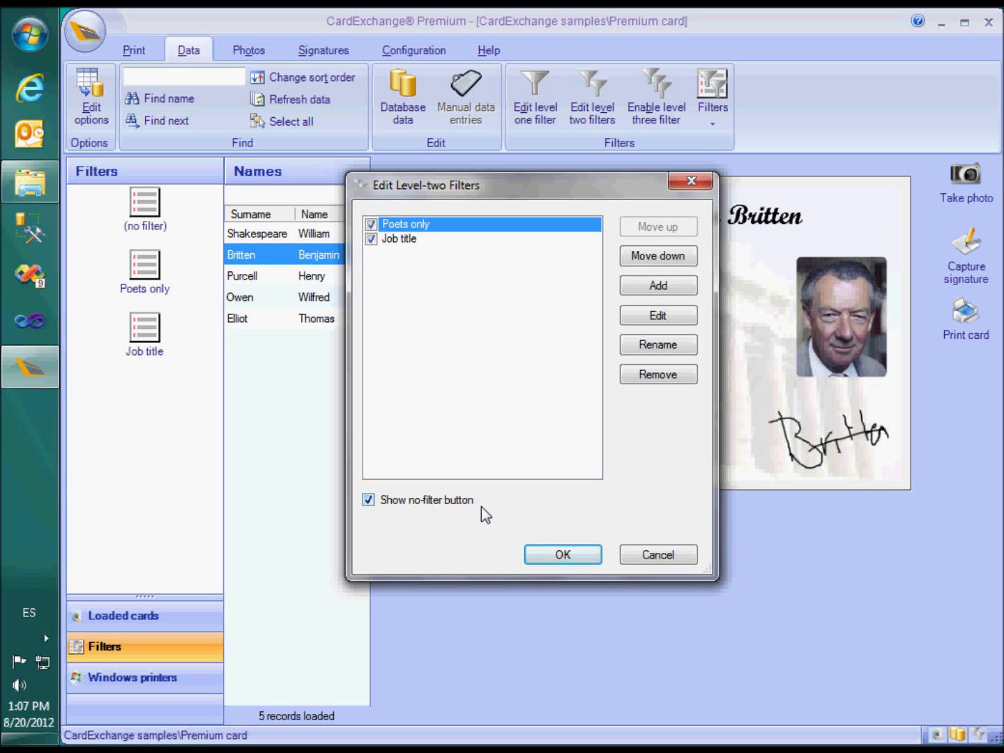
pyautogui.click(402, 241)
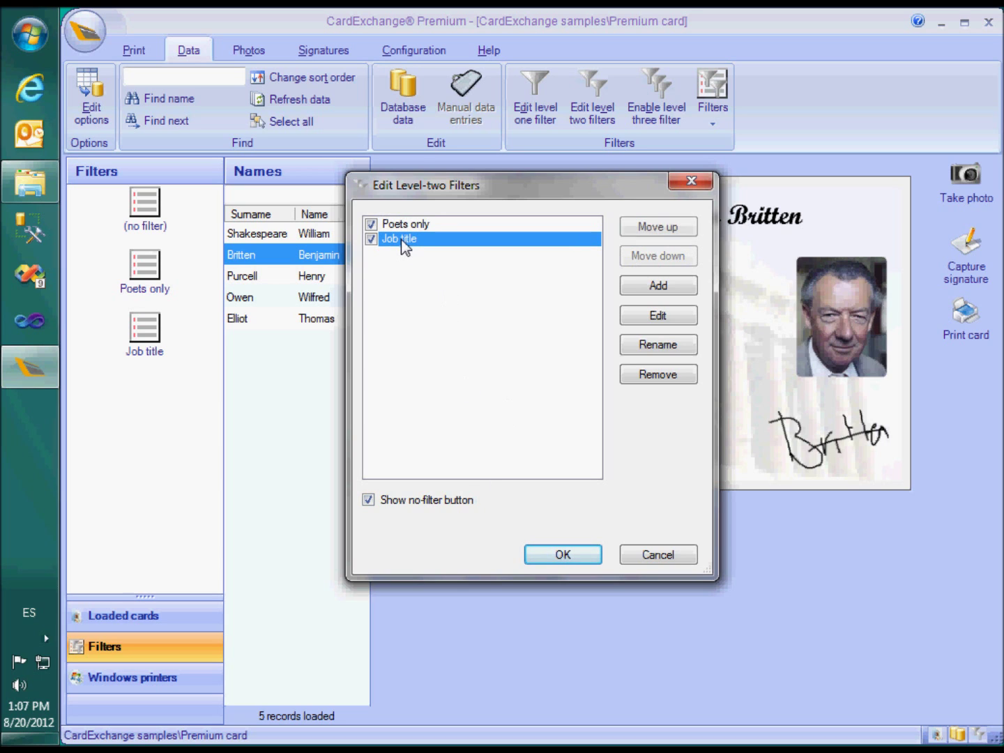
pyautogui.click(658, 317)
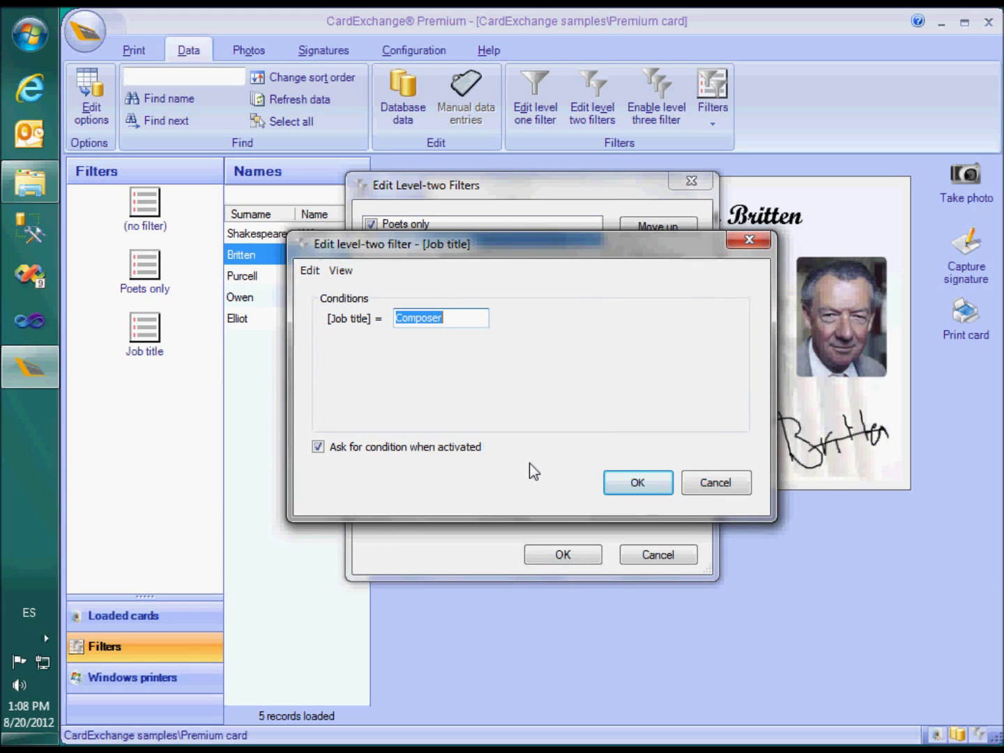
pyautogui.click(311, 271)
pyautogui.moveTo(375, 314)
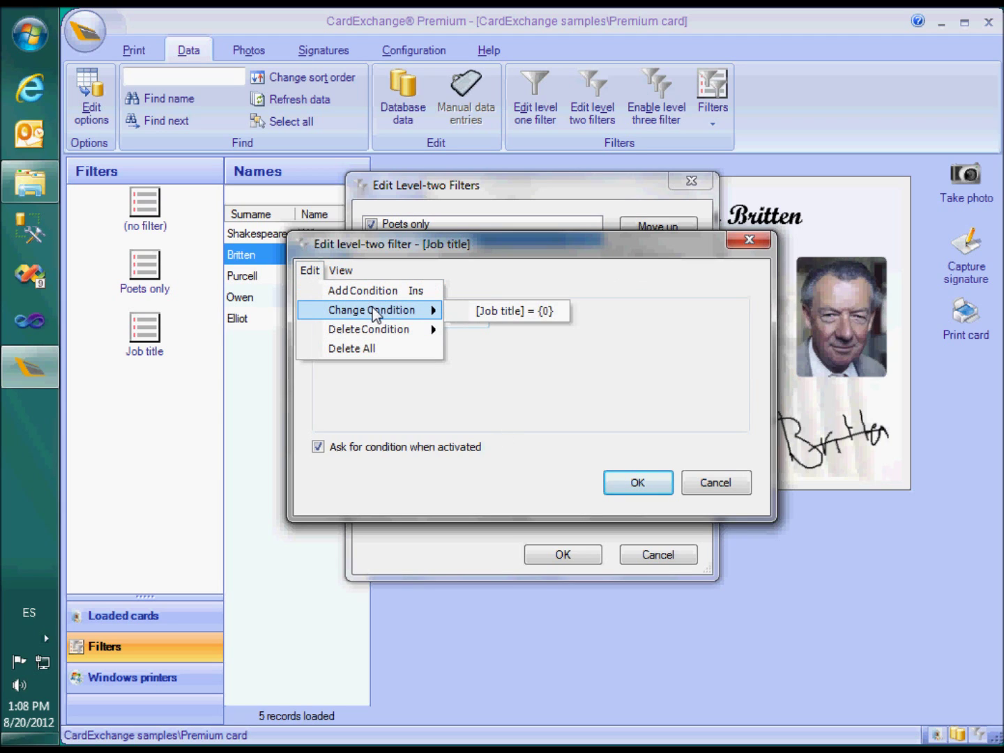
pyautogui.click(516, 311)
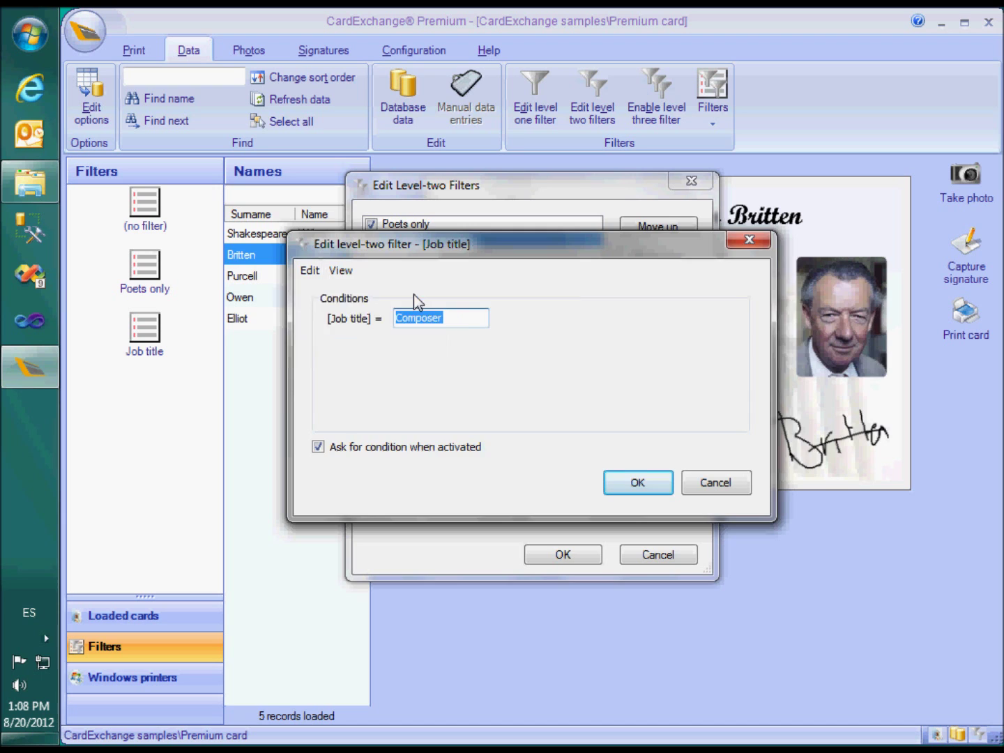
# Step: Add the condition Name equals William to the Job title filter and save it
pyautogui.click(742, 333)
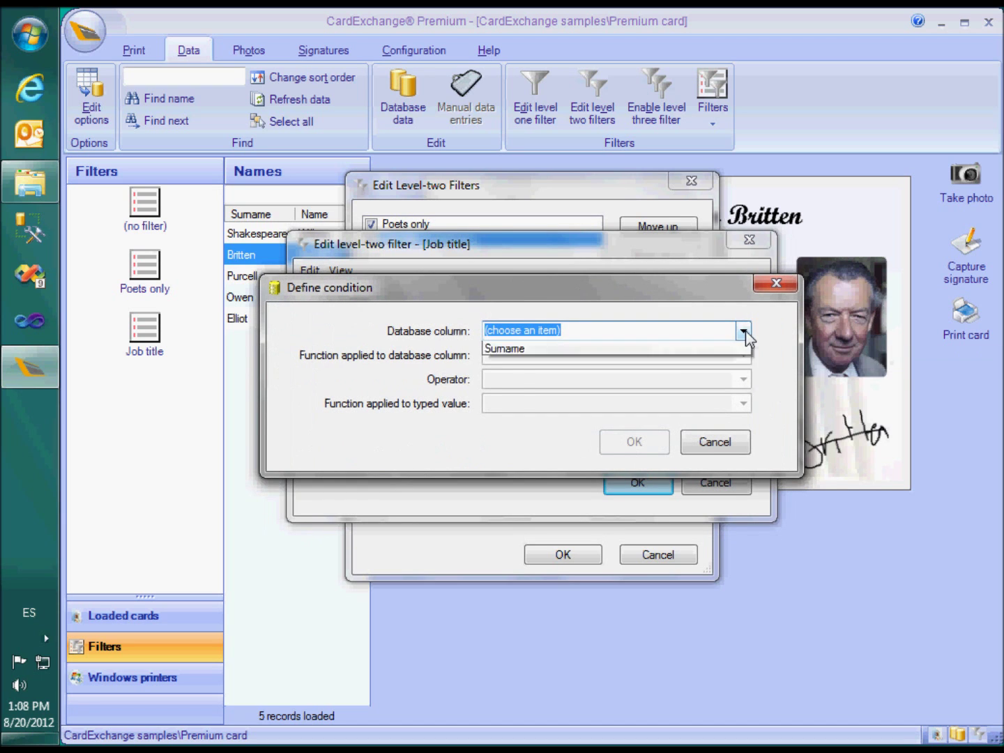
pyautogui.click(652, 375)
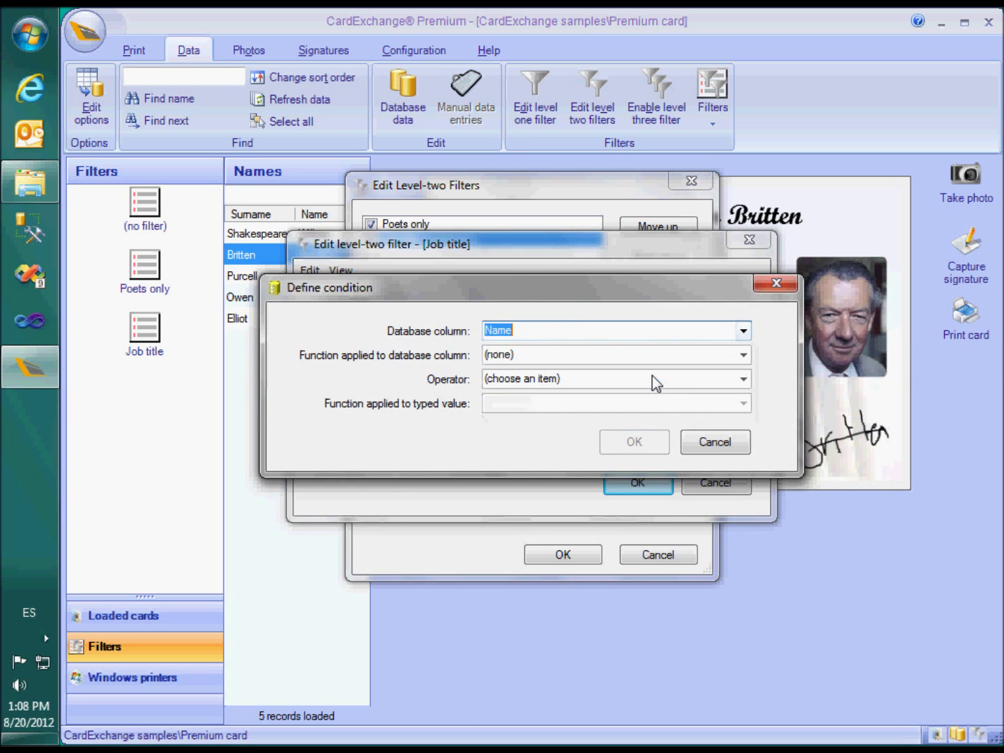
pyautogui.click(680, 379)
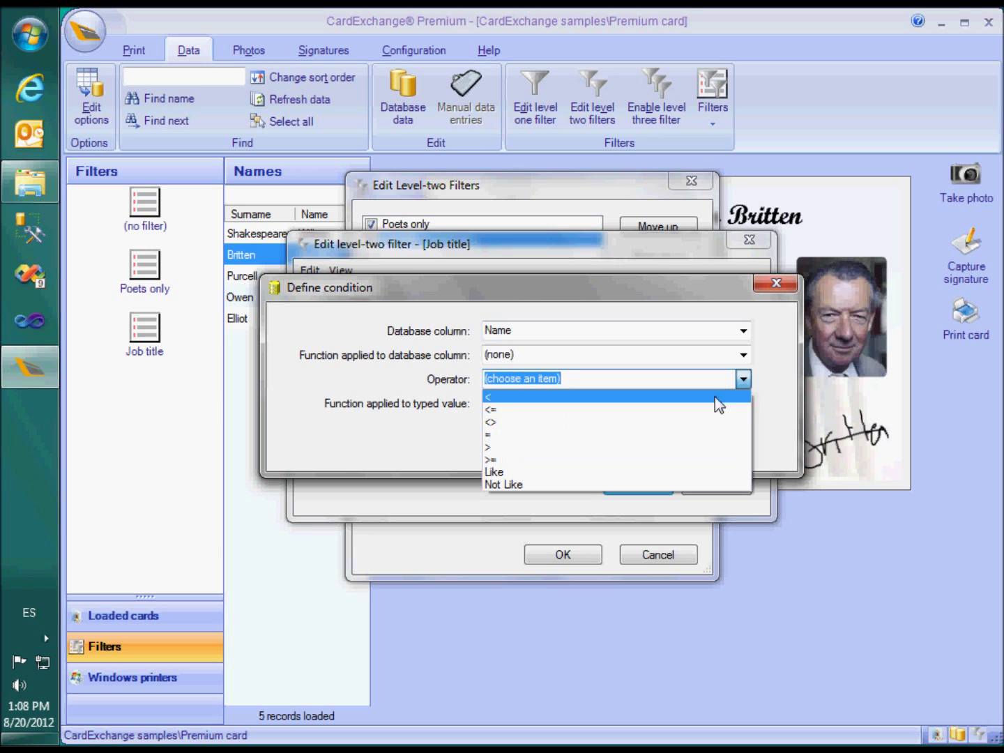
pyautogui.click(698, 435)
pyautogui.click(631, 442)
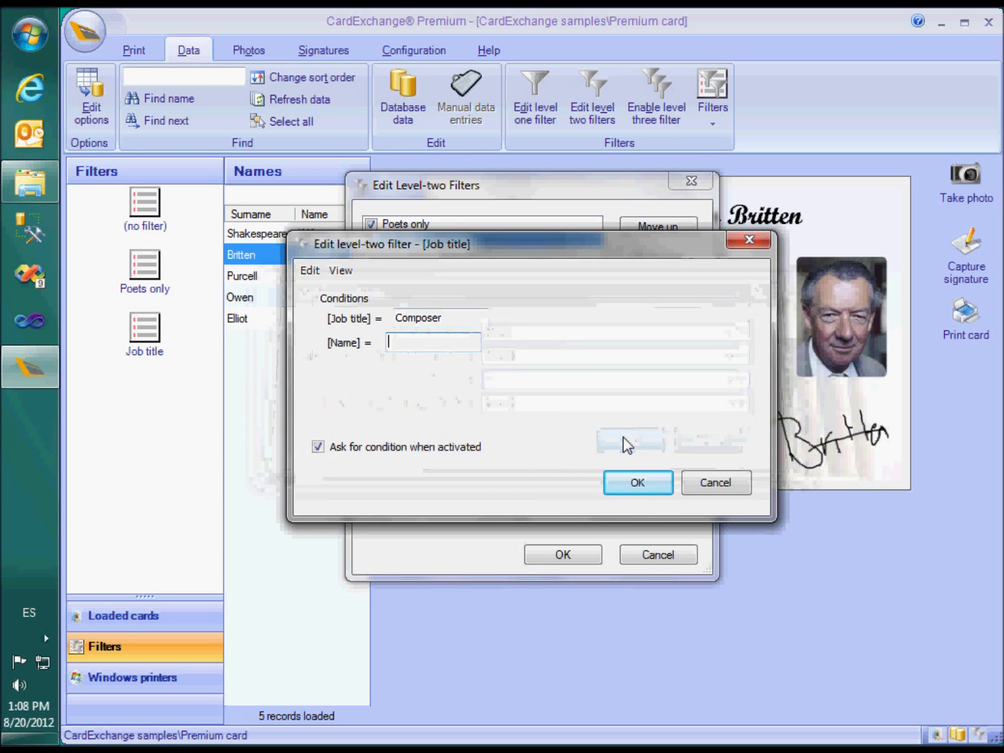
pyautogui.write('William')
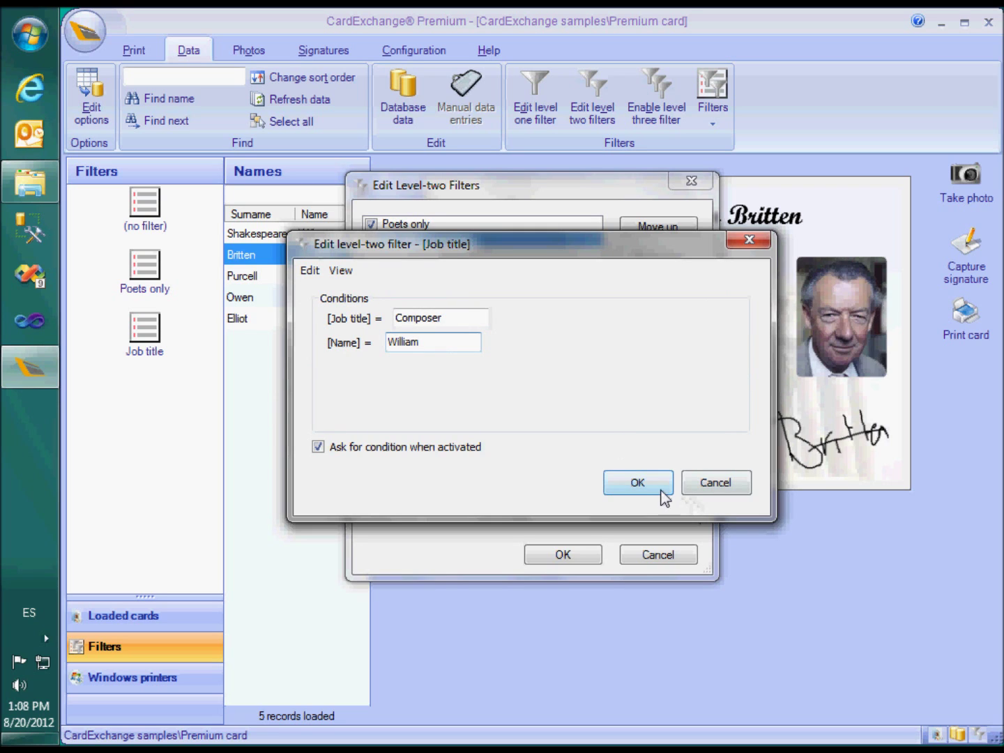
pyautogui.click(640, 483)
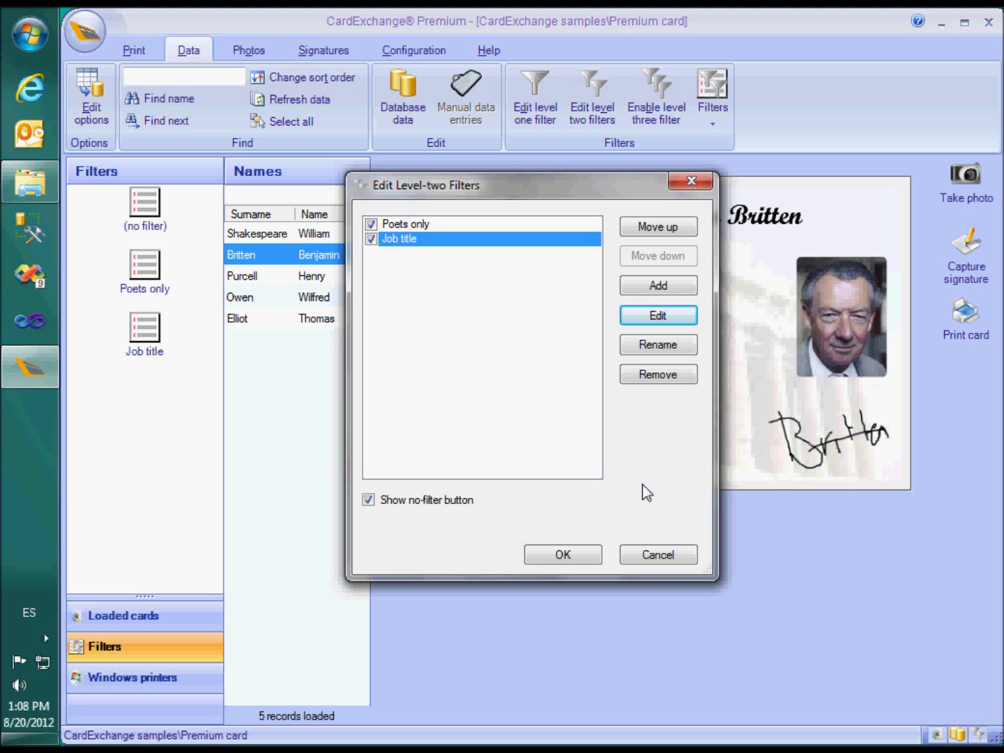
# Step: Save the level-two filter and apply it with Job title Composer and Name William
pyautogui.click(563, 555)
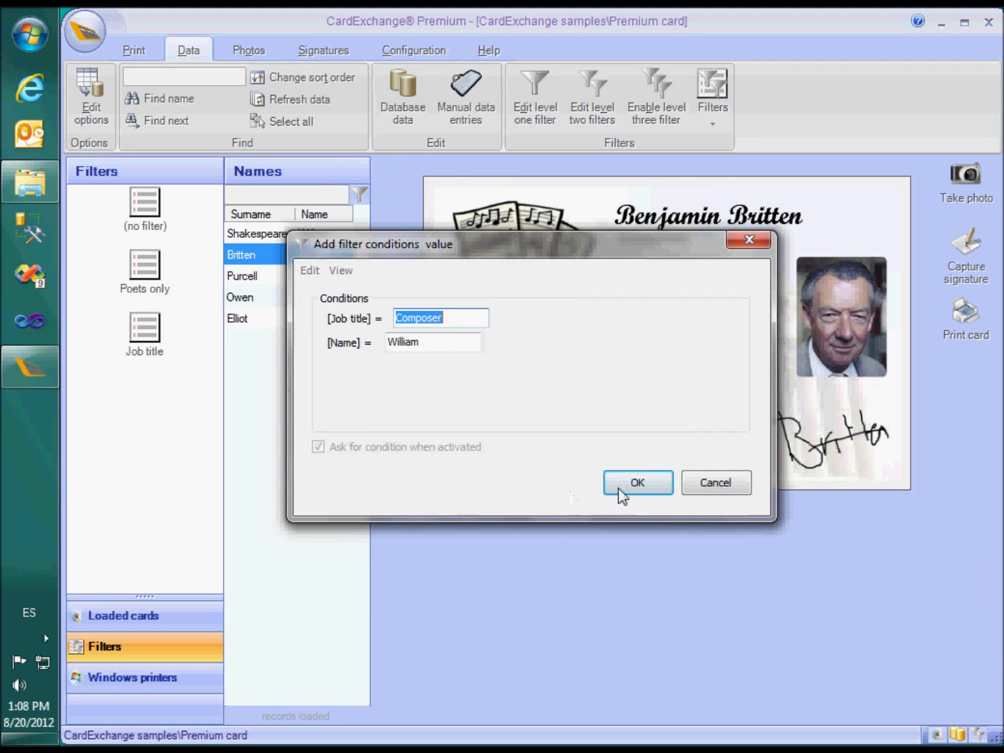
pyautogui.click(627, 484)
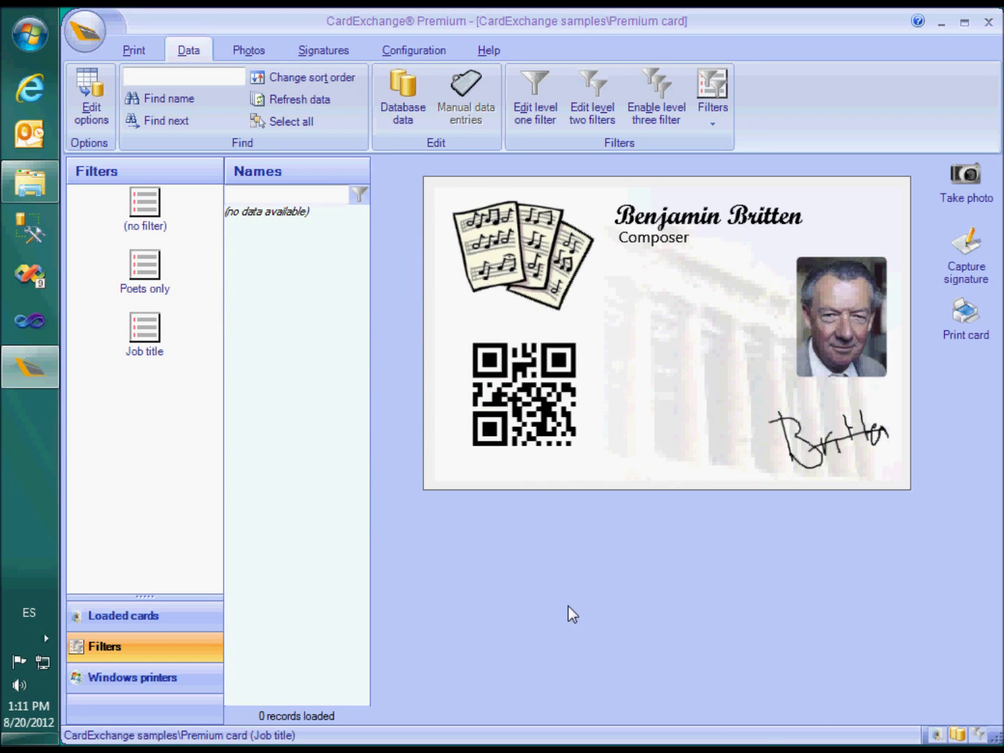
pyautogui.click(160, 277)
# Step: Clear filtering, then confirm the level-one filter condition Job title <> Actor
pyautogui.click(160, 222)
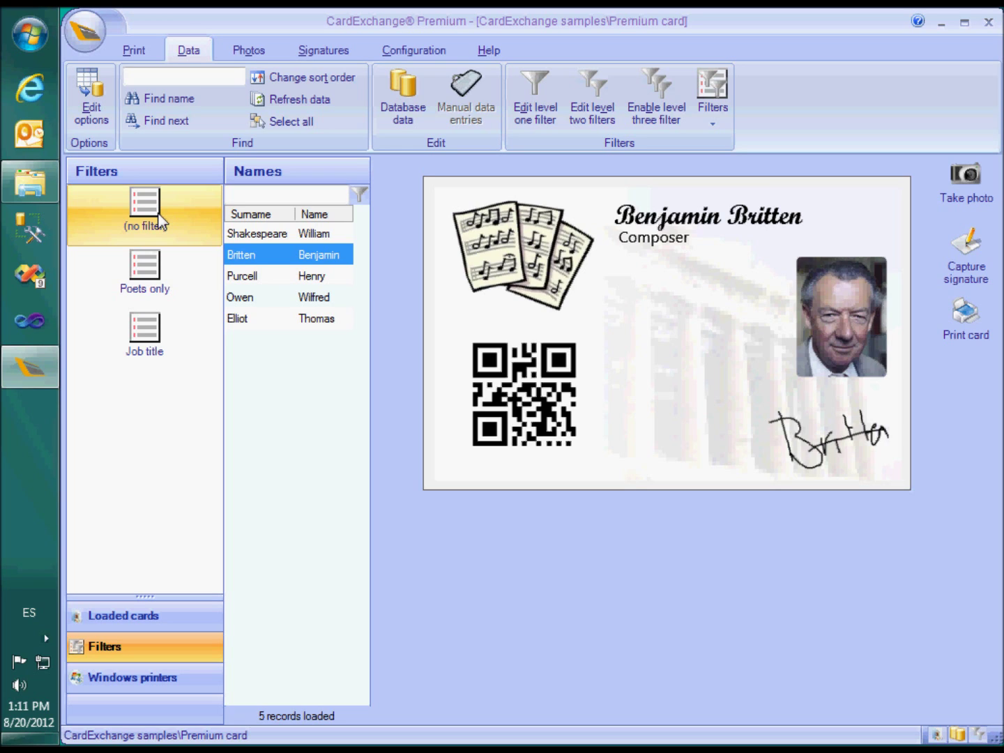
pyautogui.click(532, 97)
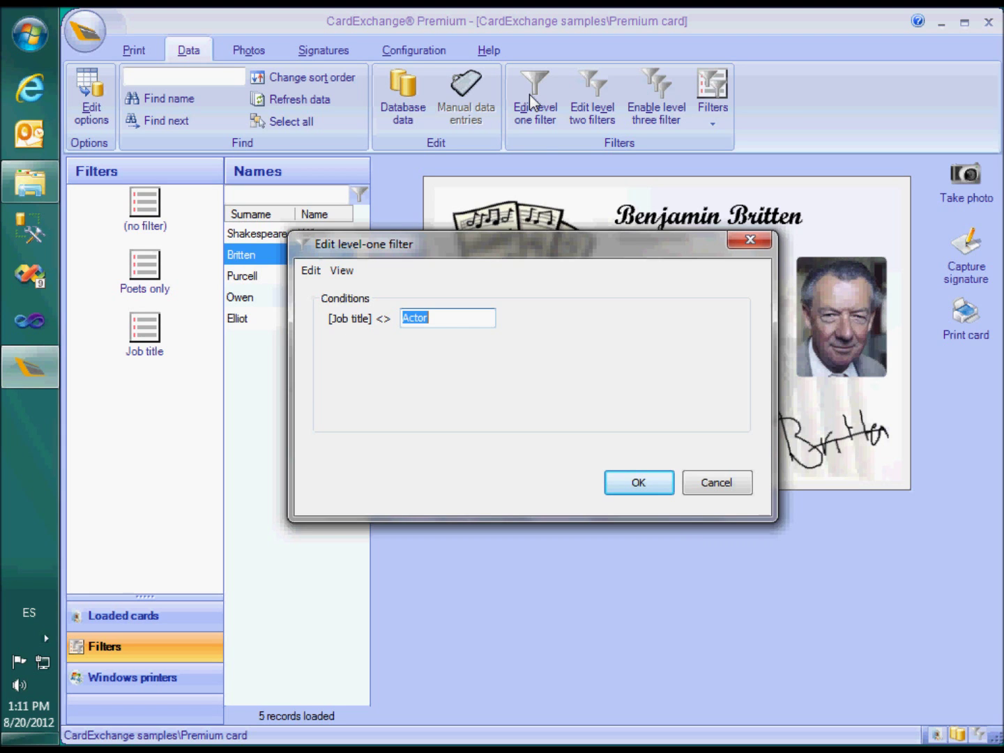
pyautogui.click(629, 481)
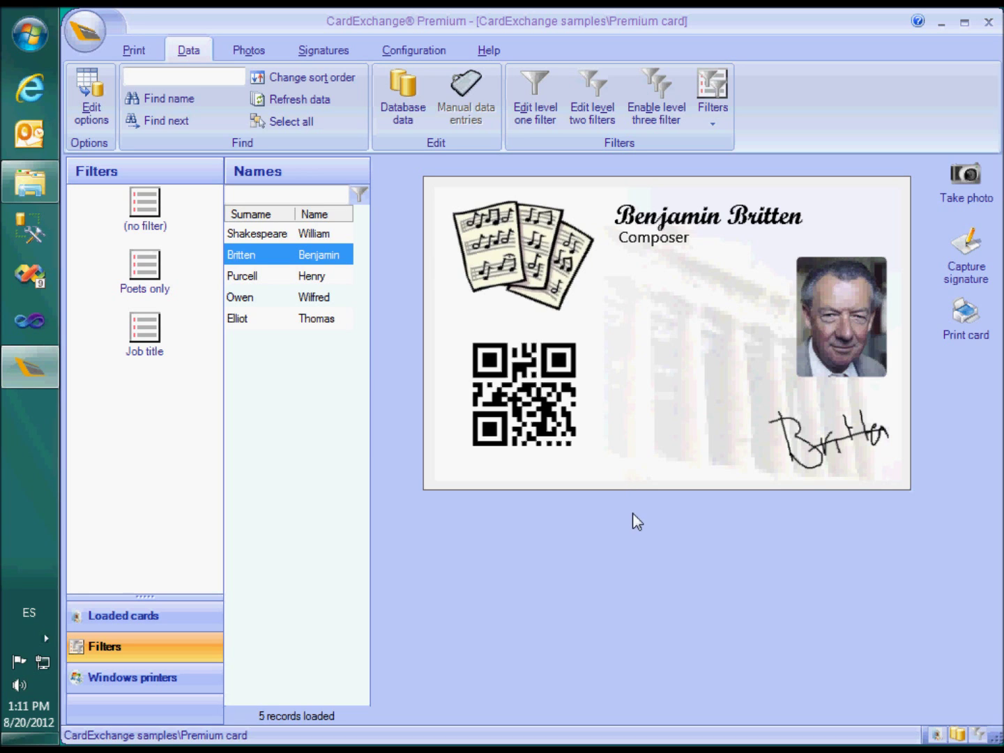
# Step: Enable the level-three filter, load only last names matching 'Shake', then disable it
pyautogui.click(656, 104)
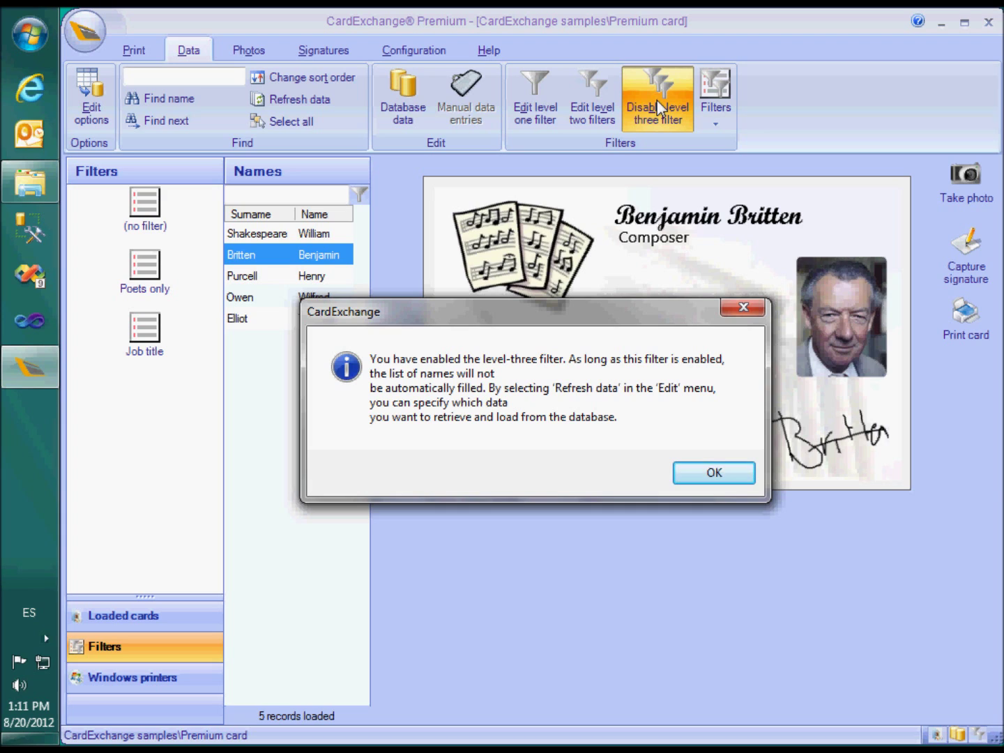
pyautogui.click(696, 470)
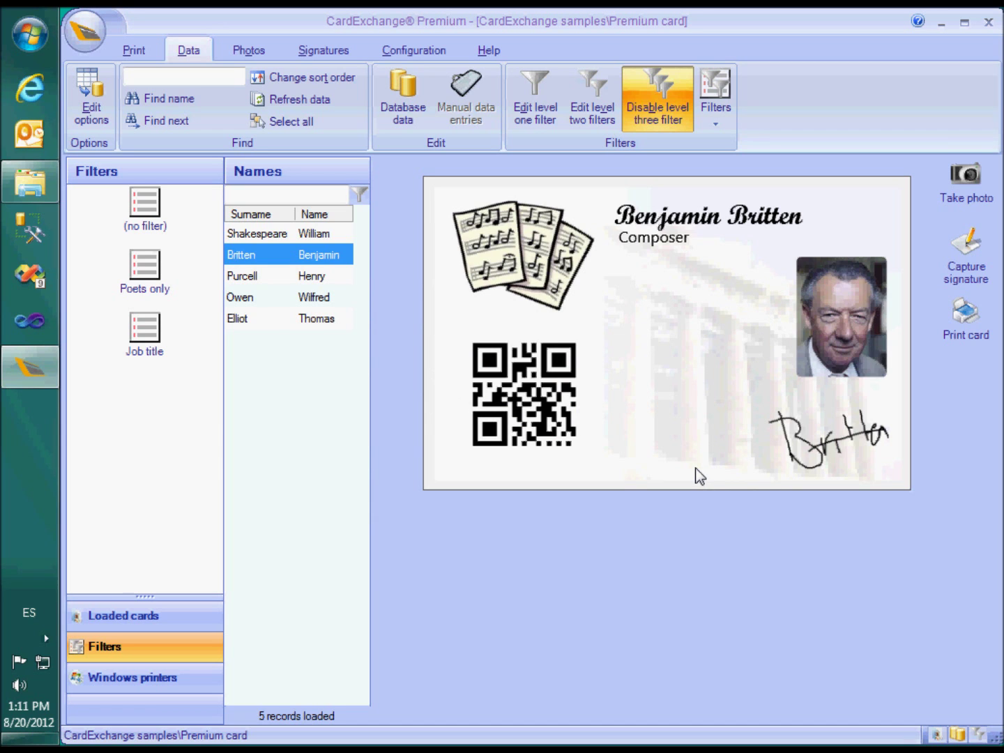
pyautogui.click(323, 95)
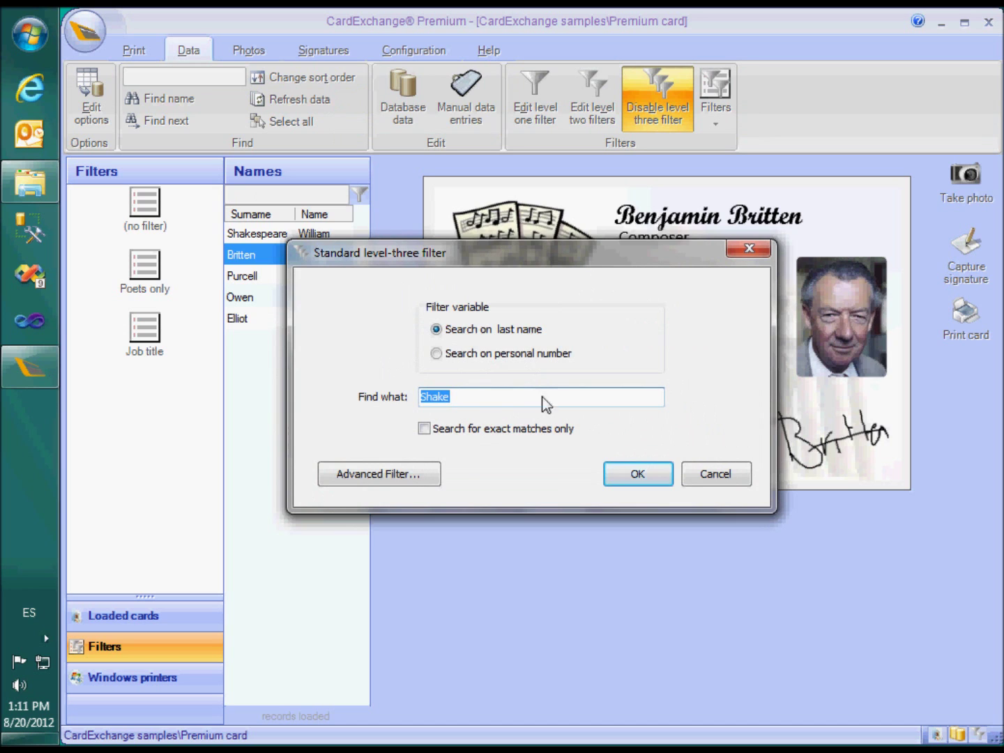
pyautogui.click(639, 473)
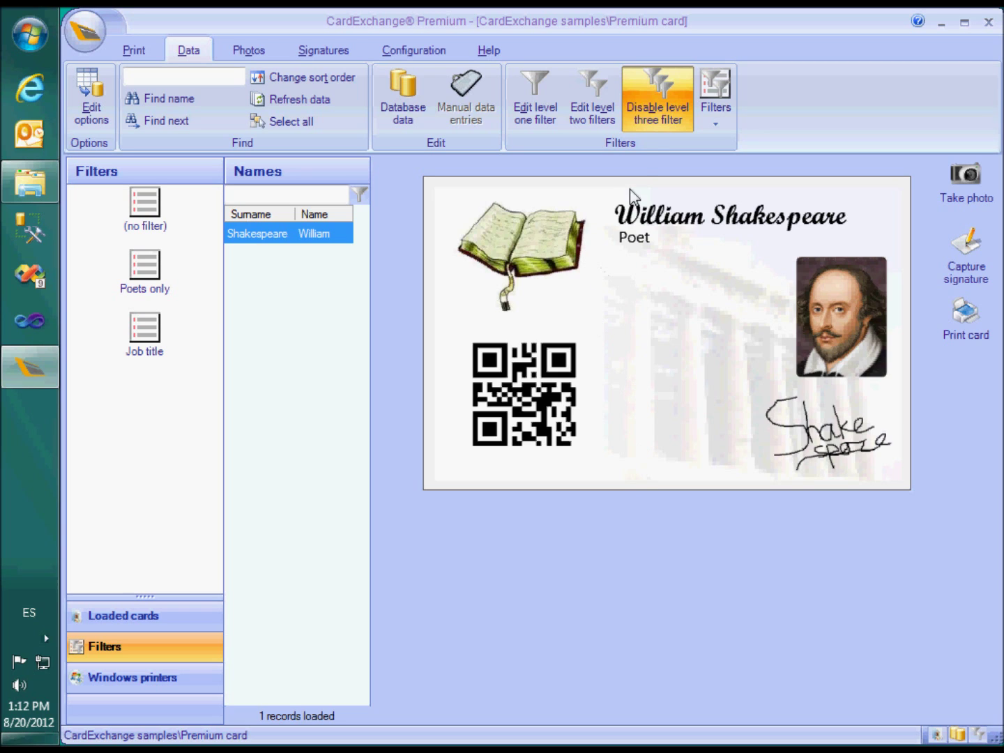
pyautogui.click(654, 114)
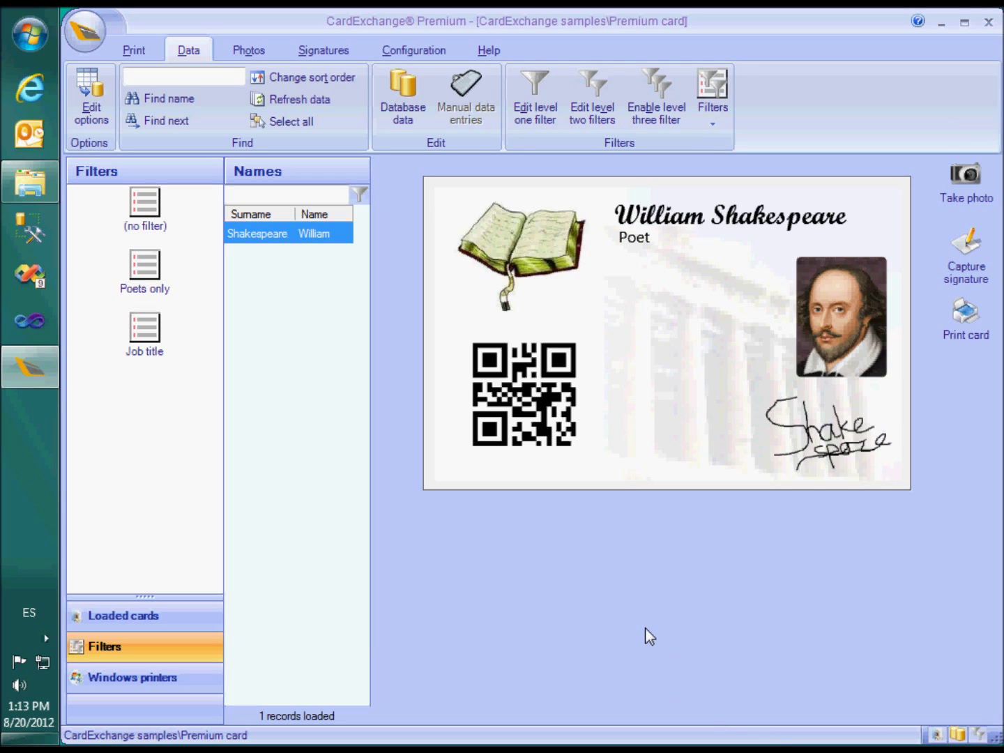
# Step: Review the three Windows printers in the printer manager and cancel without changes
pyautogui.click(166, 682)
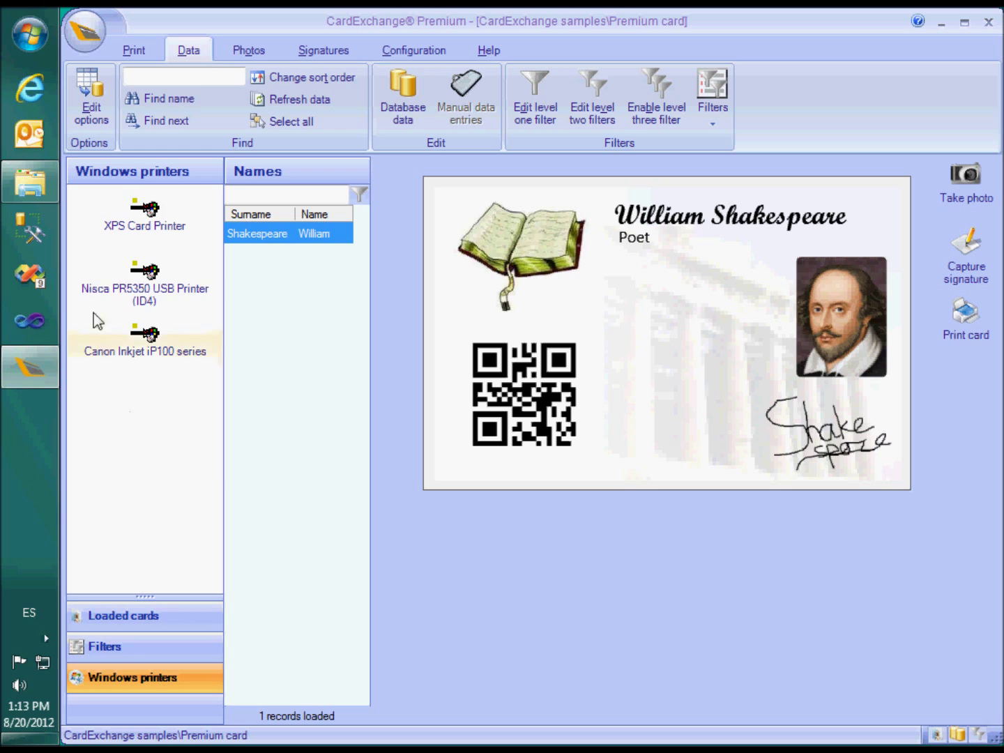
pyautogui.click(125, 56)
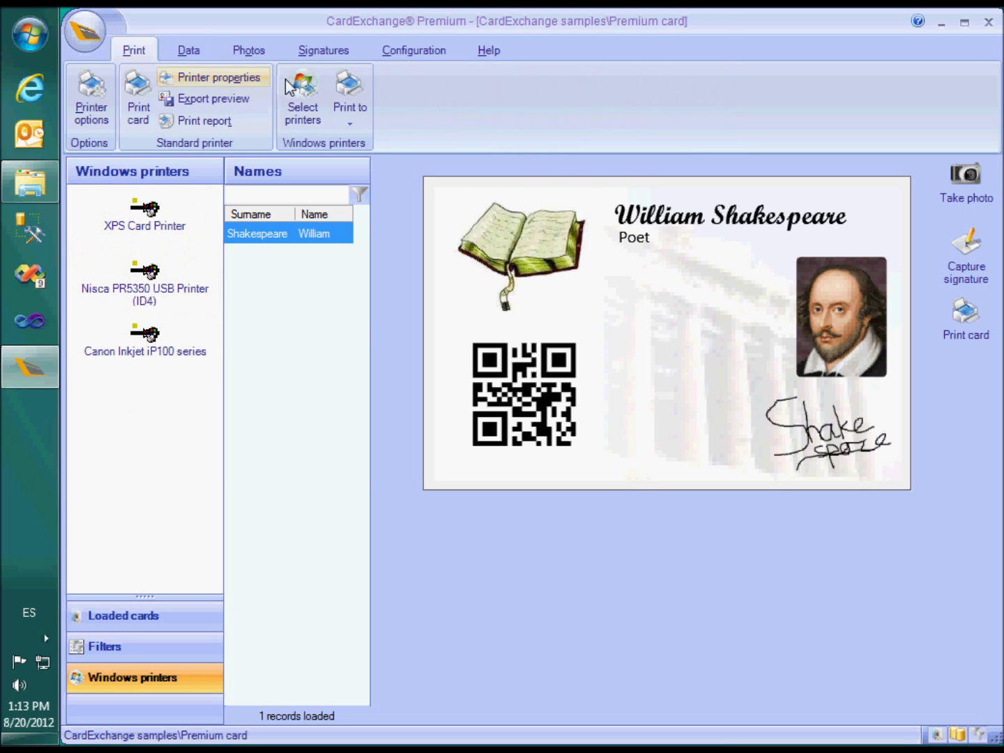
pyautogui.click(304, 92)
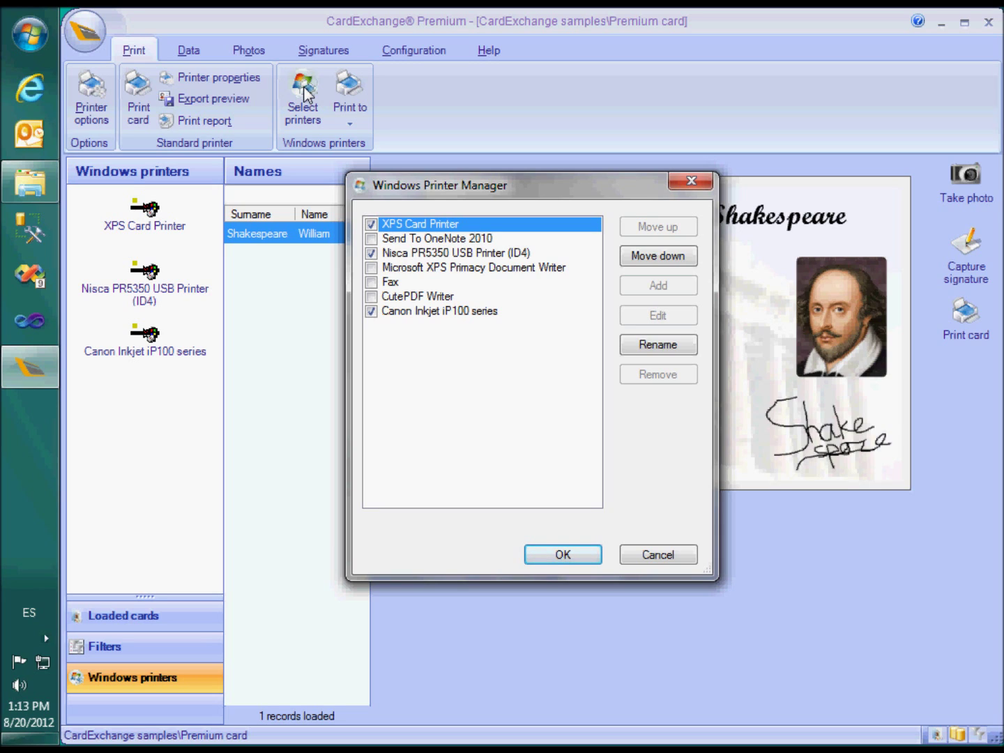
pyautogui.click(639, 551)
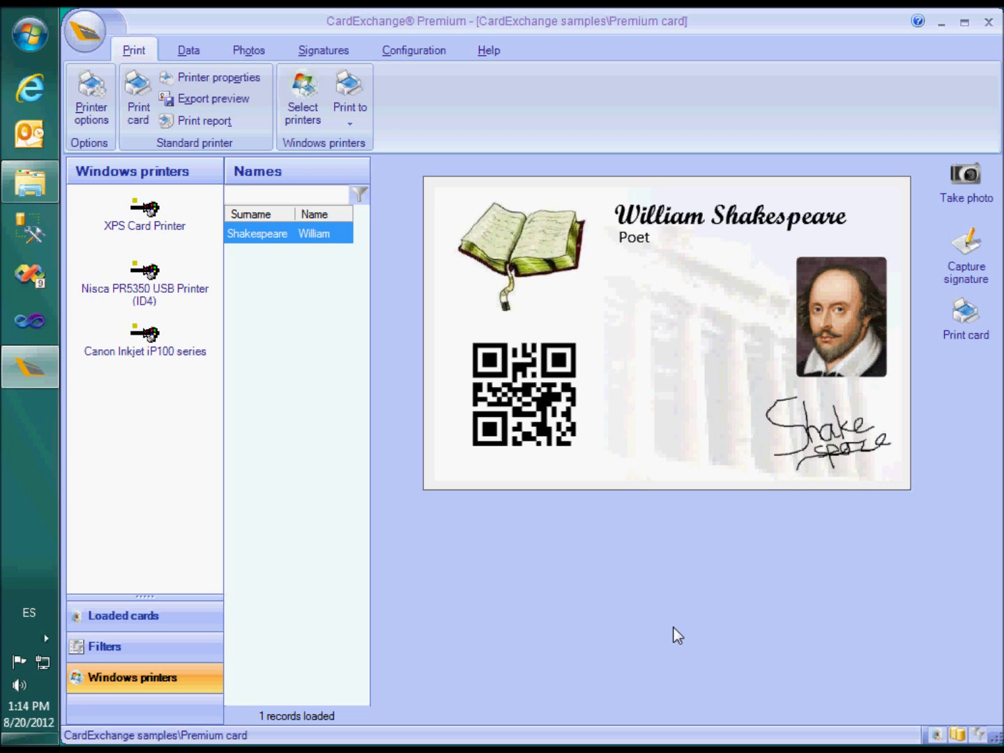
pyautogui.click(194, 48)
# Step: In the data entry options, check Acquire photo, Print card and Insert new record for after inserting
pyautogui.click(88, 111)
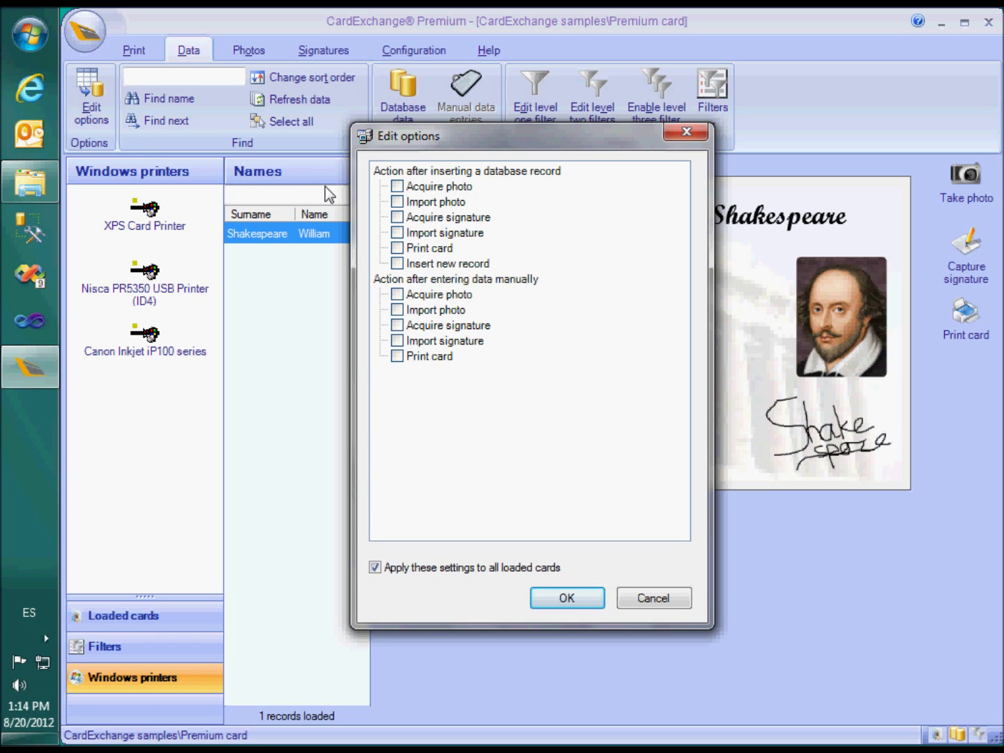
pyautogui.click(398, 186)
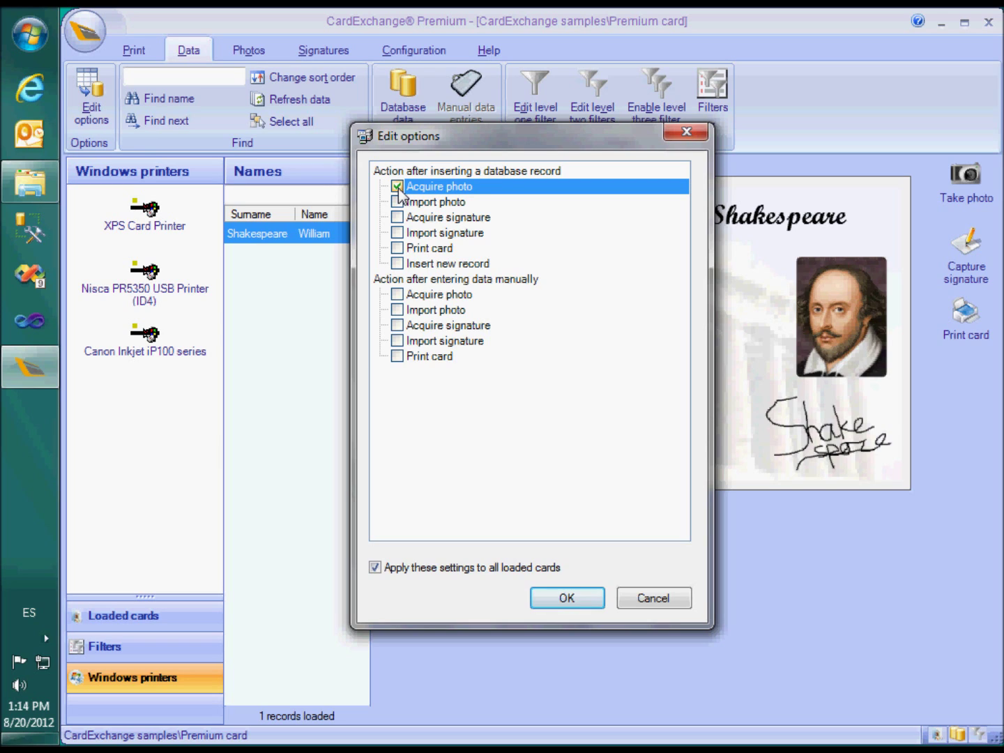
pyautogui.click(397, 248)
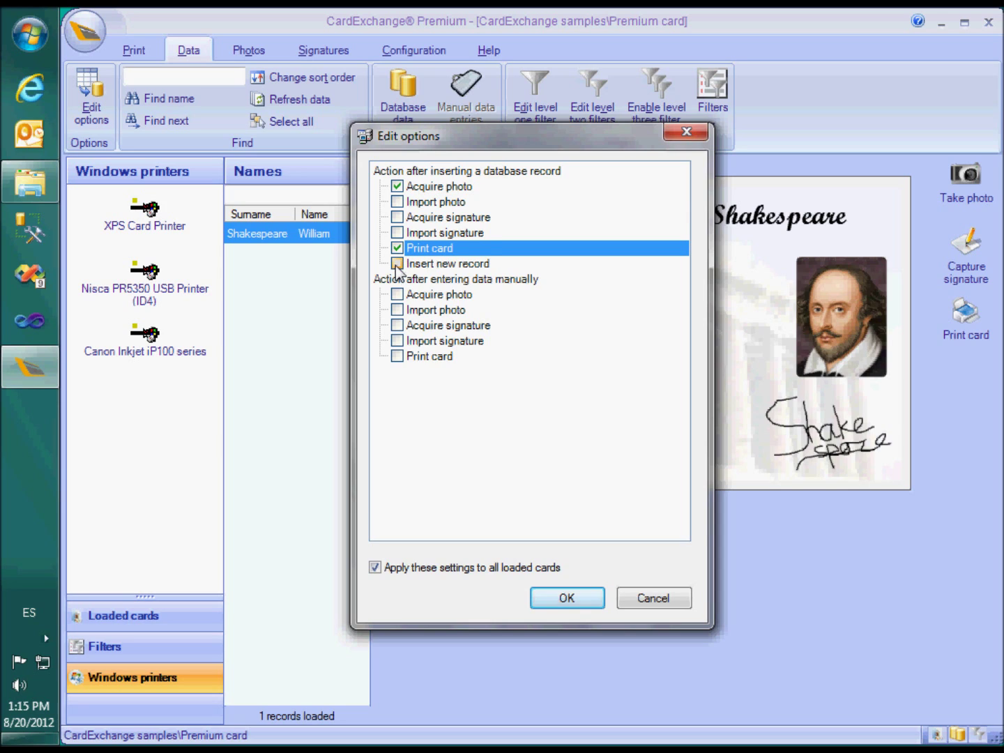
pyautogui.click(398, 265)
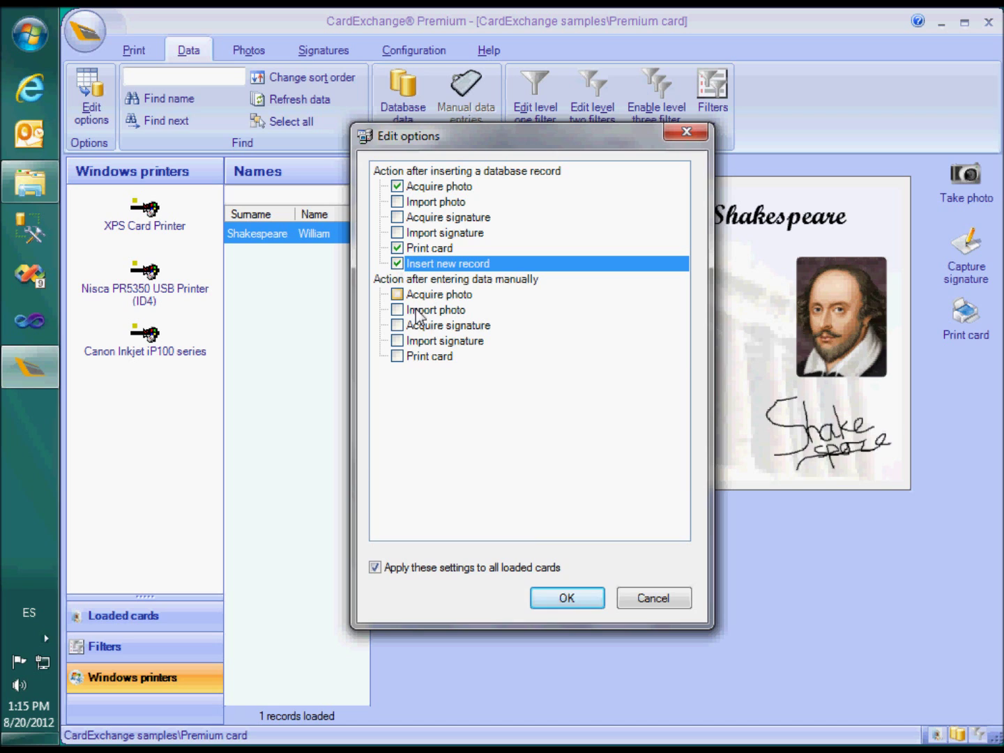
pyautogui.click(563, 598)
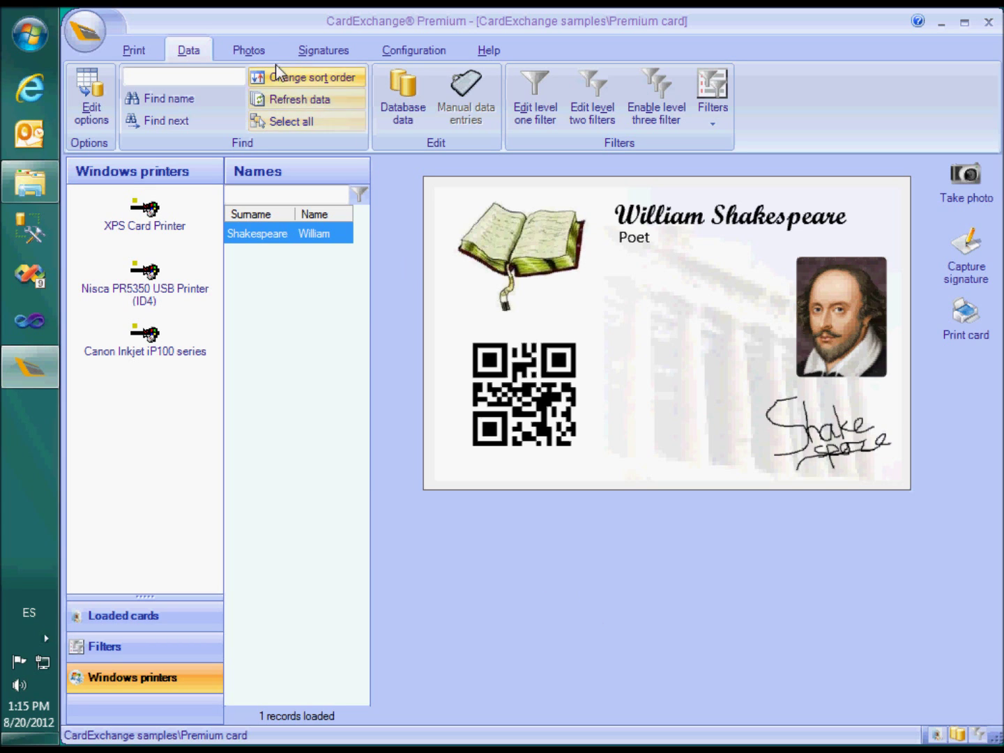
pyautogui.click(248, 54)
# Step: Check Import instead of acquire on the Options tab of the photo options
pyautogui.click(89, 97)
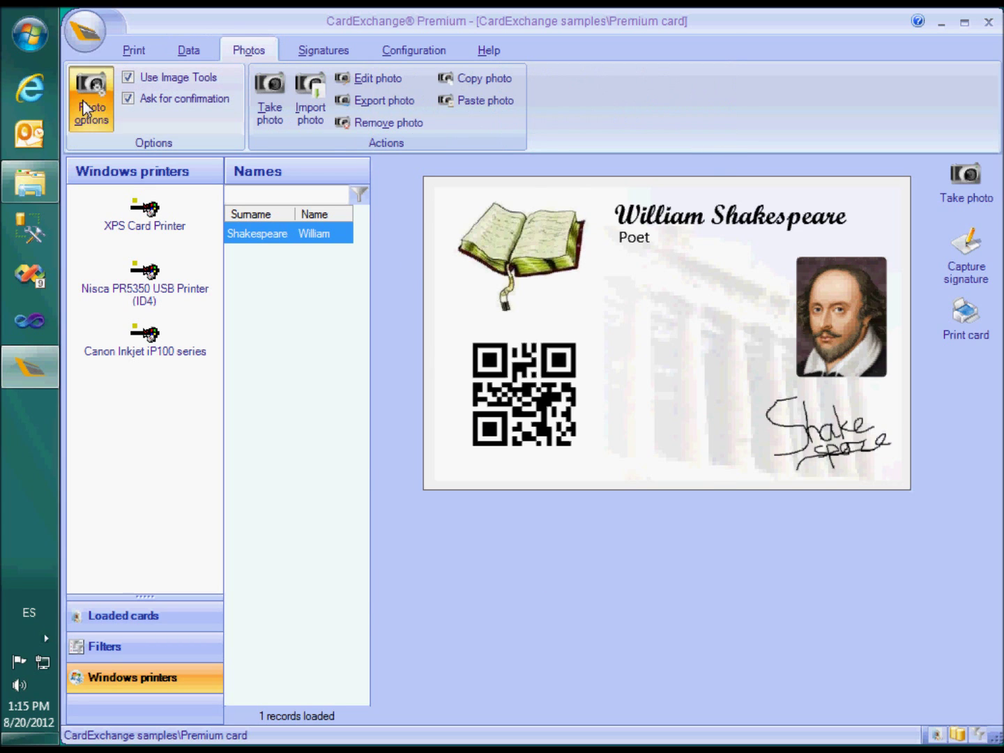
pyautogui.click(427, 163)
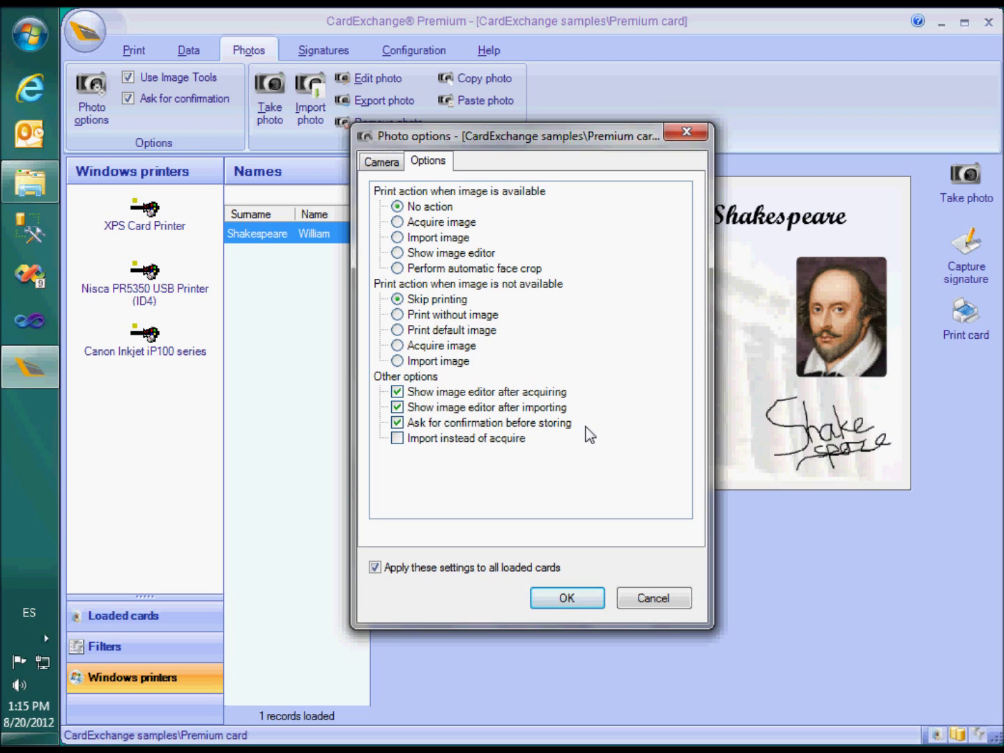
pyautogui.click(398, 440)
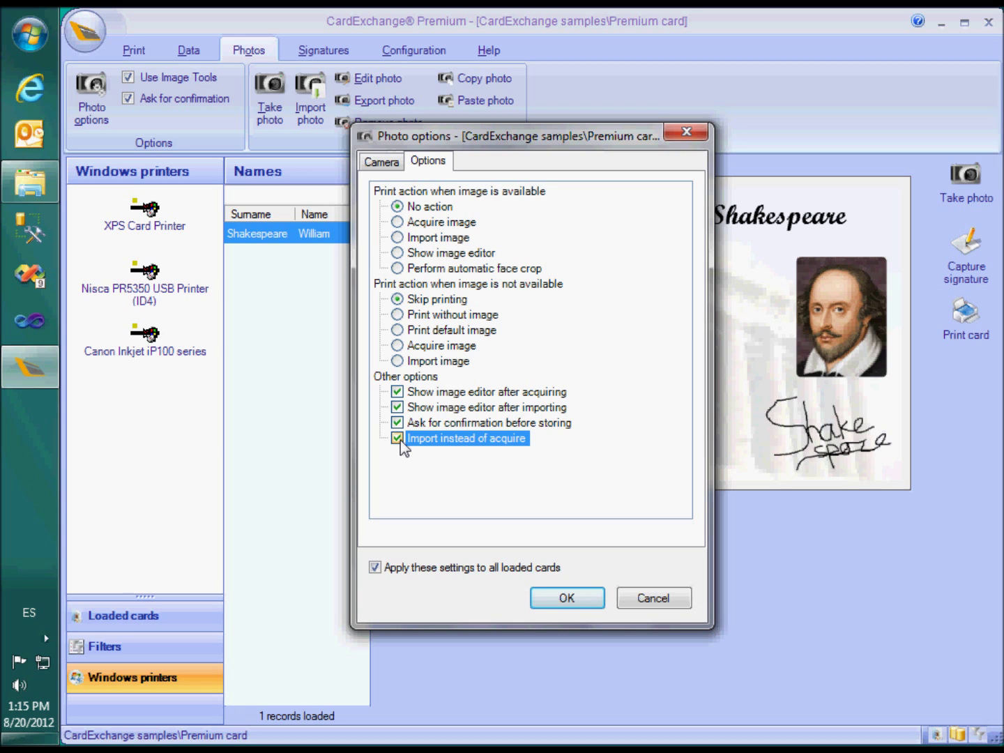
pyautogui.click(567, 598)
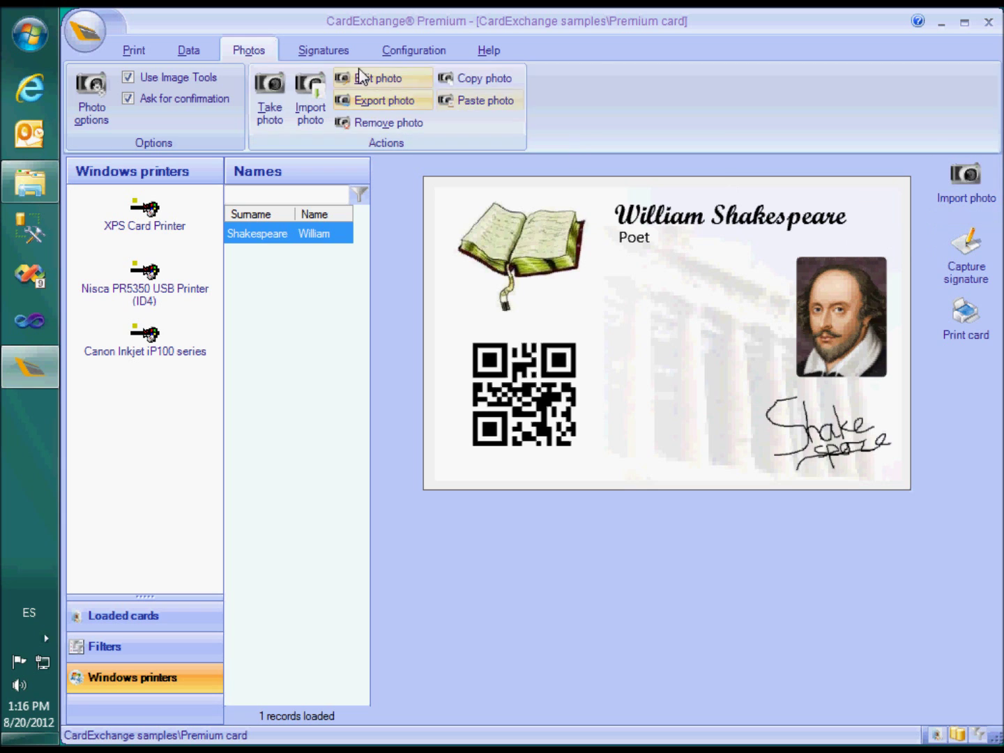
# Step: Review the signature Options and Device tabs, keeping Wintab compatible devices and a black width-2 line
pyautogui.click(330, 53)
pyautogui.click(97, 105)
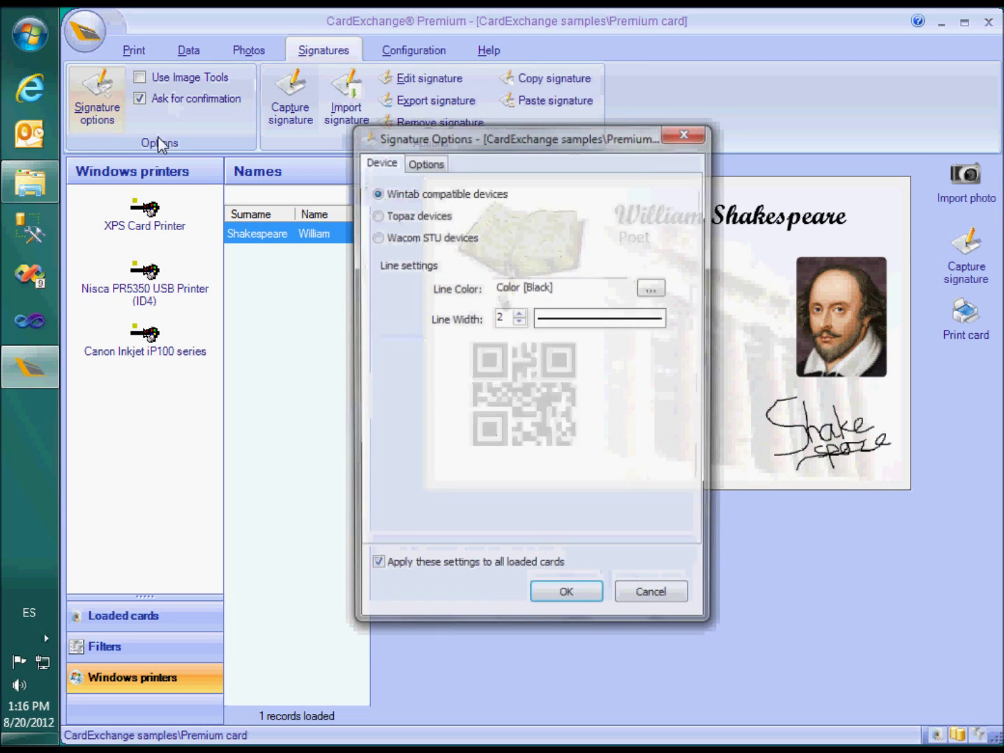
pyautogui.click(425, 162)
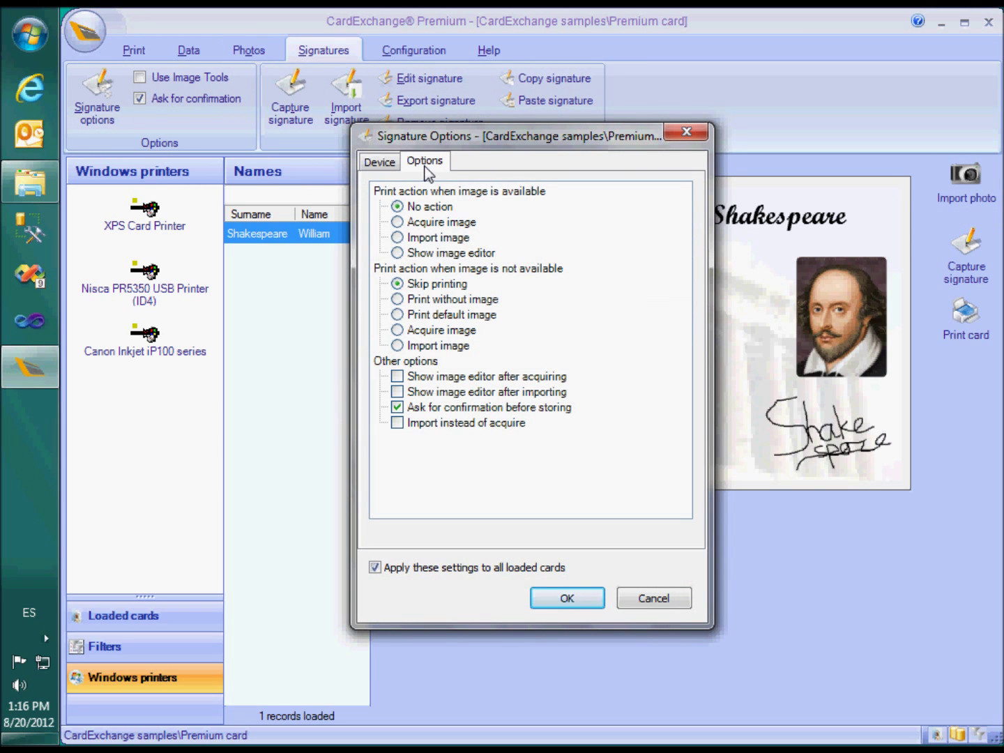
pyautogui.click(382, 164)
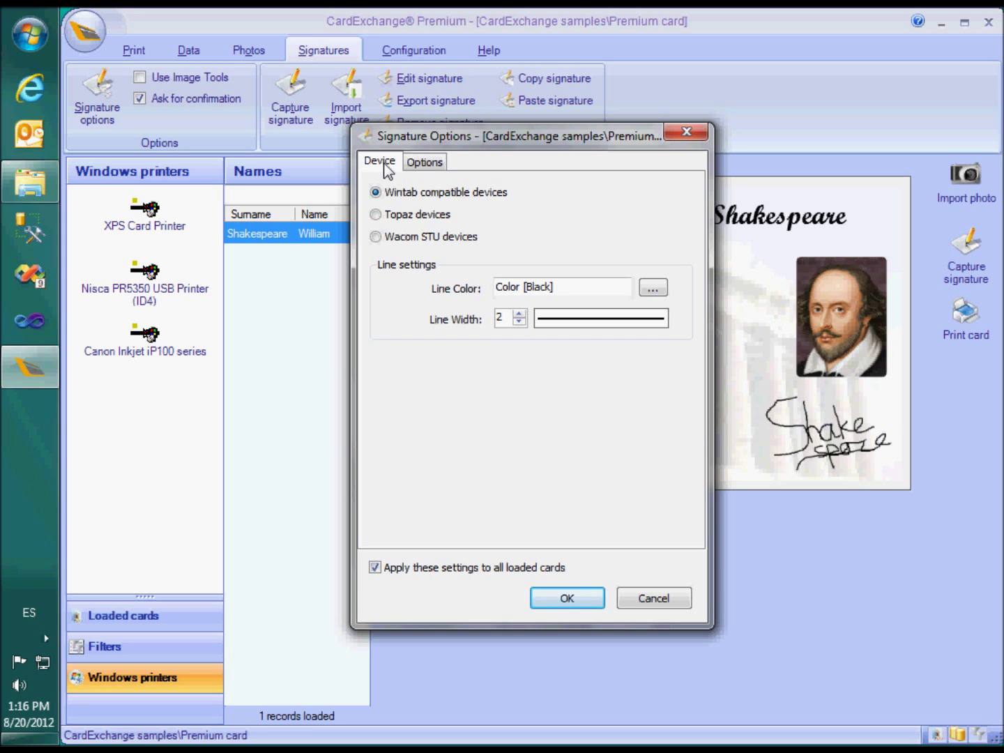
pyautogui.click(588, 601)
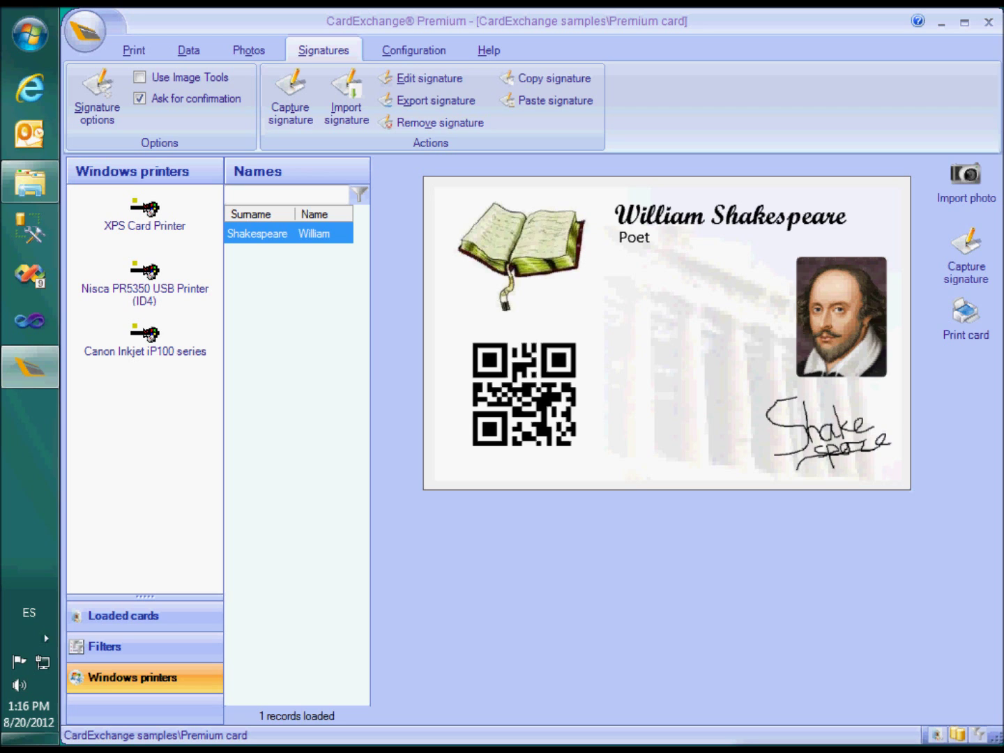
# Step: Switch the ribbon to the Configuration tab
pyautogui.click(424, 51)
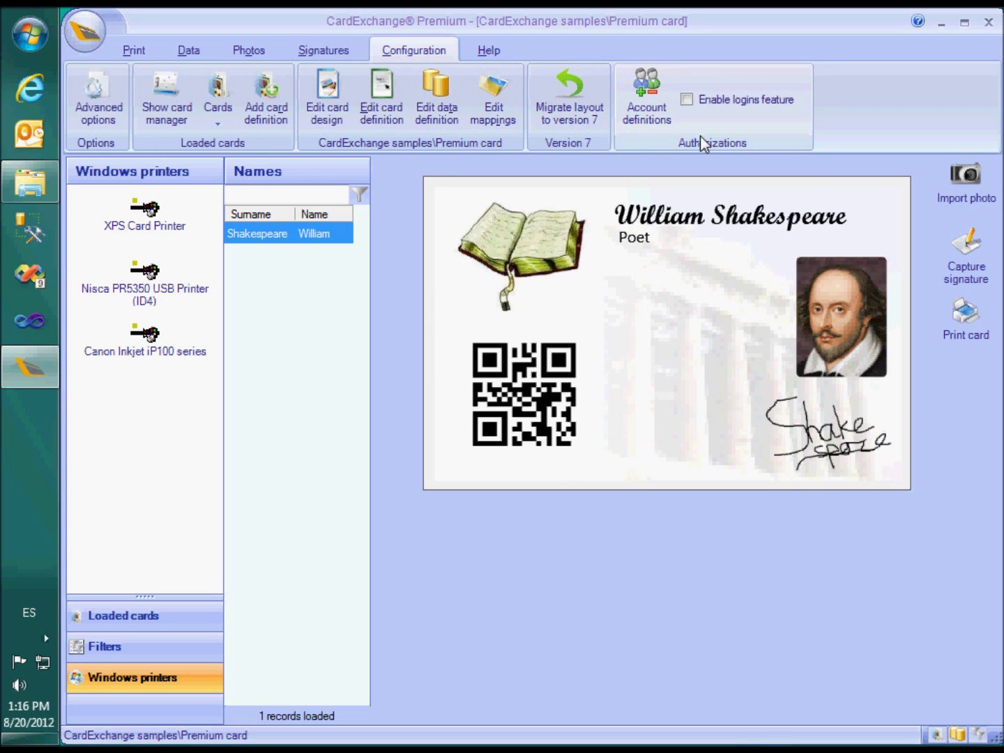